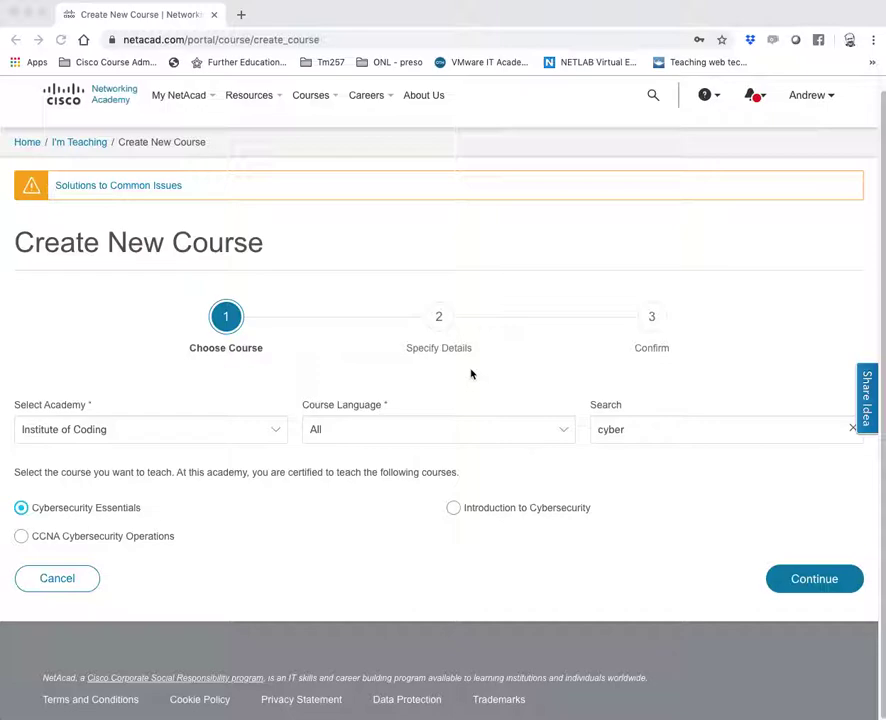
- Continue with the Cybersecurity Essentials course and set its language and version to English - 1.10
click(821, 579)
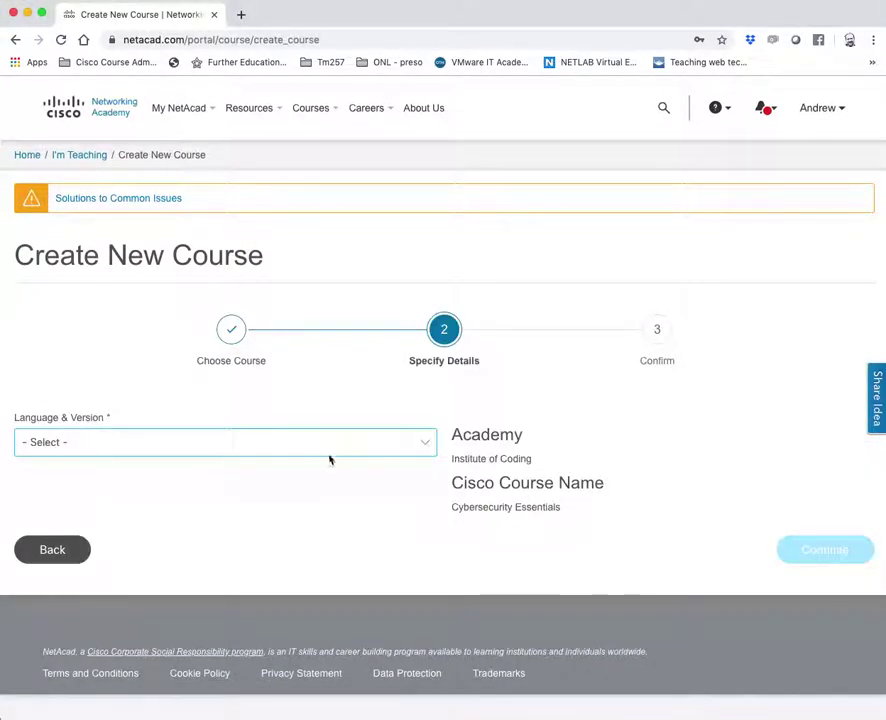
click(328, 448)
click(287, 457)
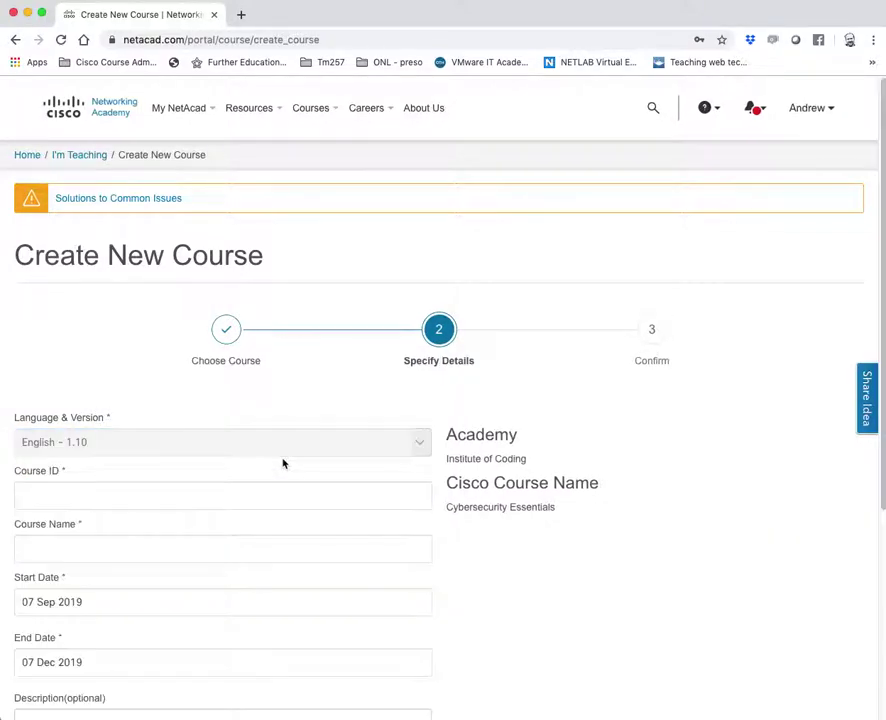
- Enter "Test - Cyber - Self Enrol" as both the course ID and the course name
click(211, 497)
text(Te)
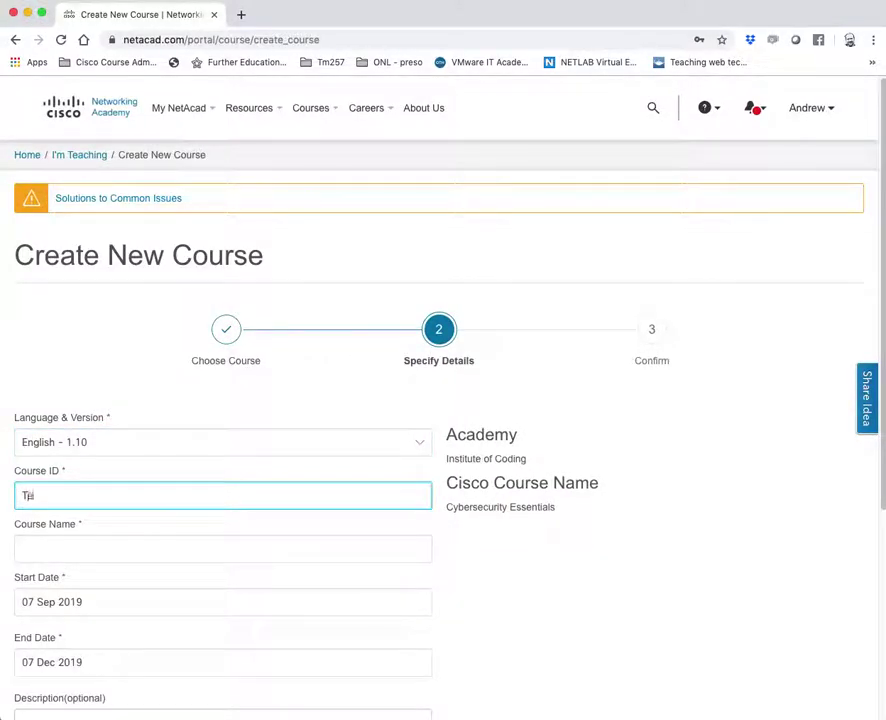
text(st - Cyber - Self Enrol)
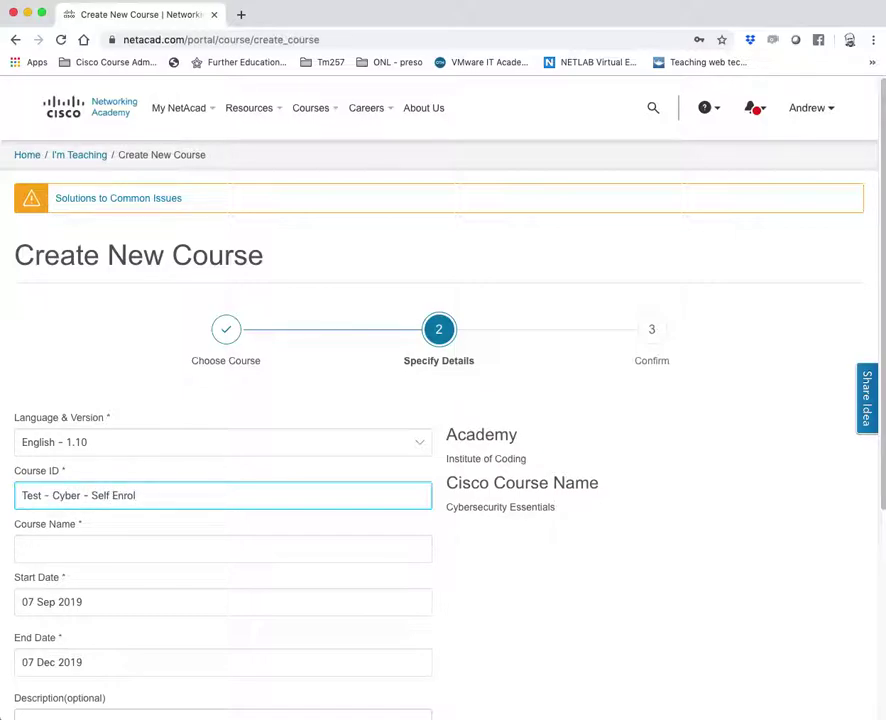
triple_click(214, 510)
key(ctrl+c)
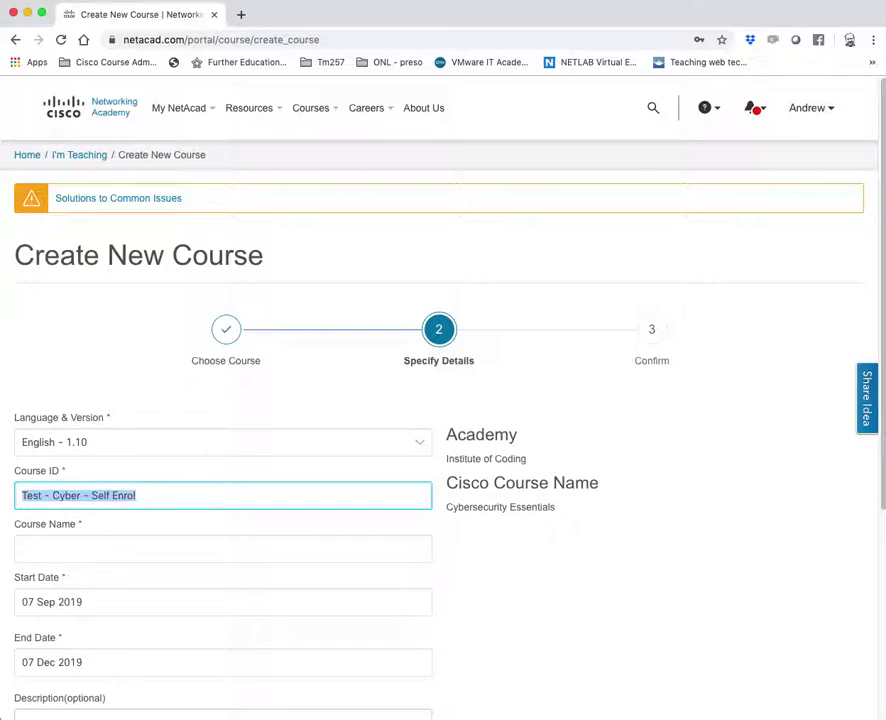
click(30, 548)
key(ctrl+v)
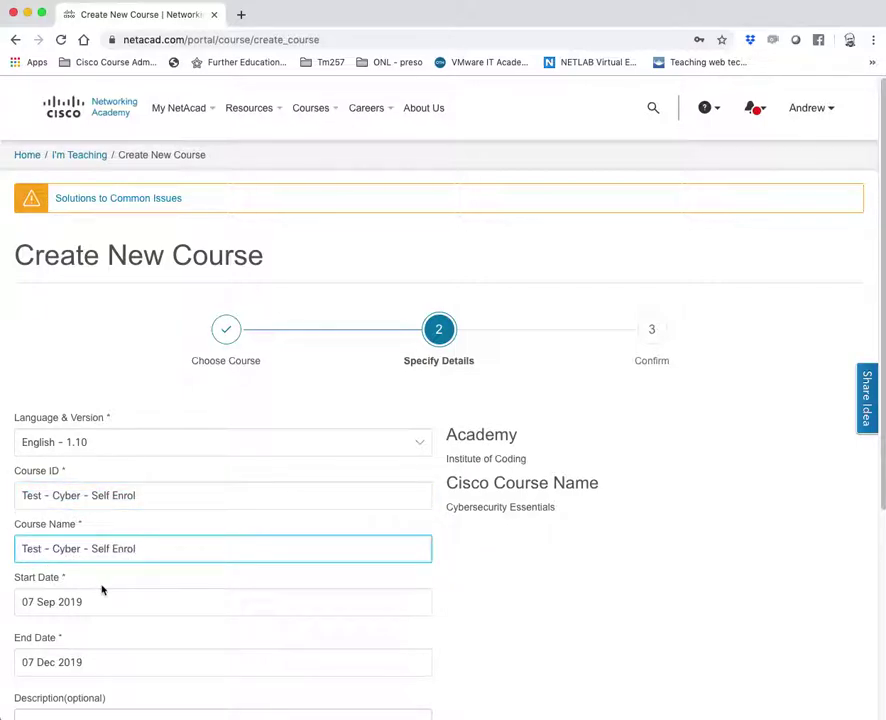
- Add the course description "this will appear - as if just by magic" and publish the course immediately
scroll(520, 590, down, 2)
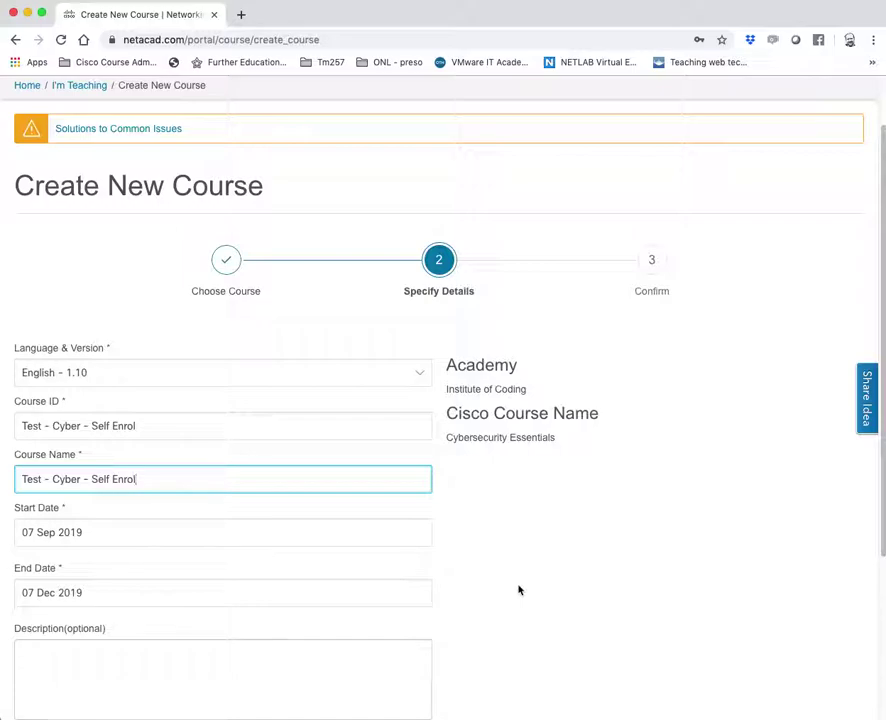
scroll(520, 589, down, 1)
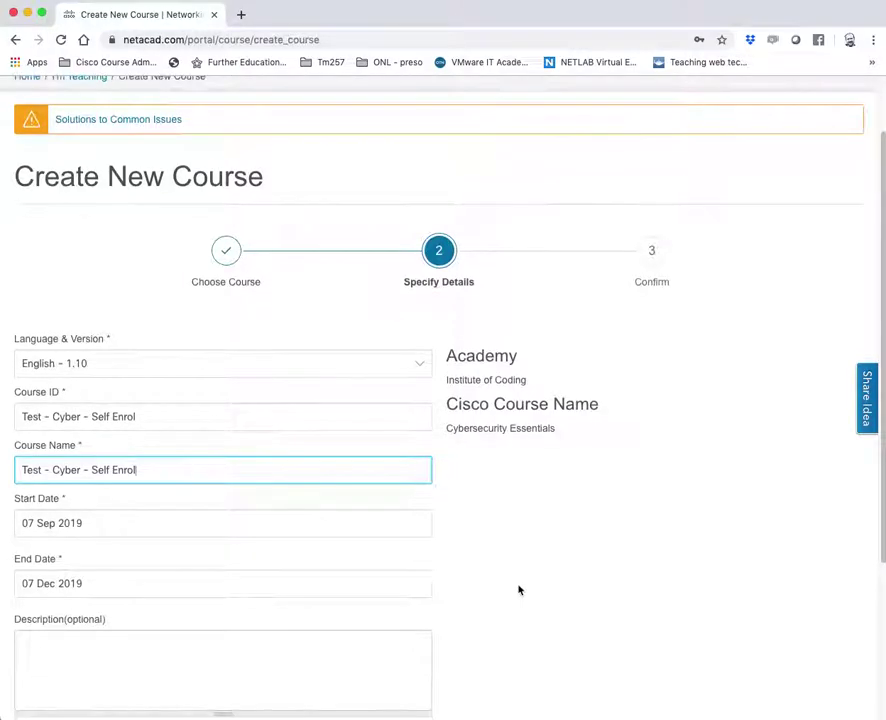
click(31, 640)
scroll(93, 655, down, 3)
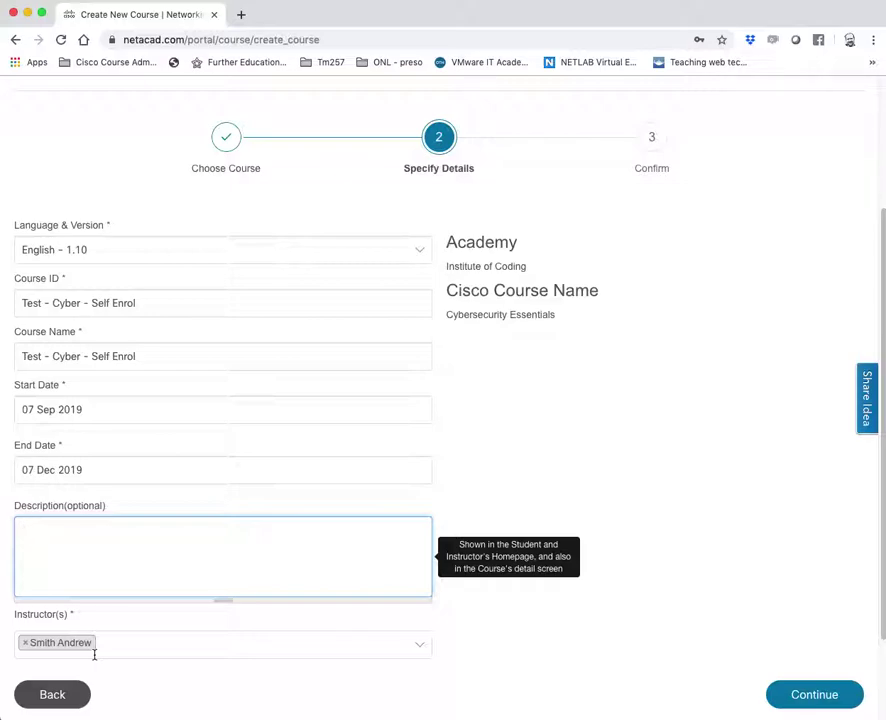
text(this will appear - as if)
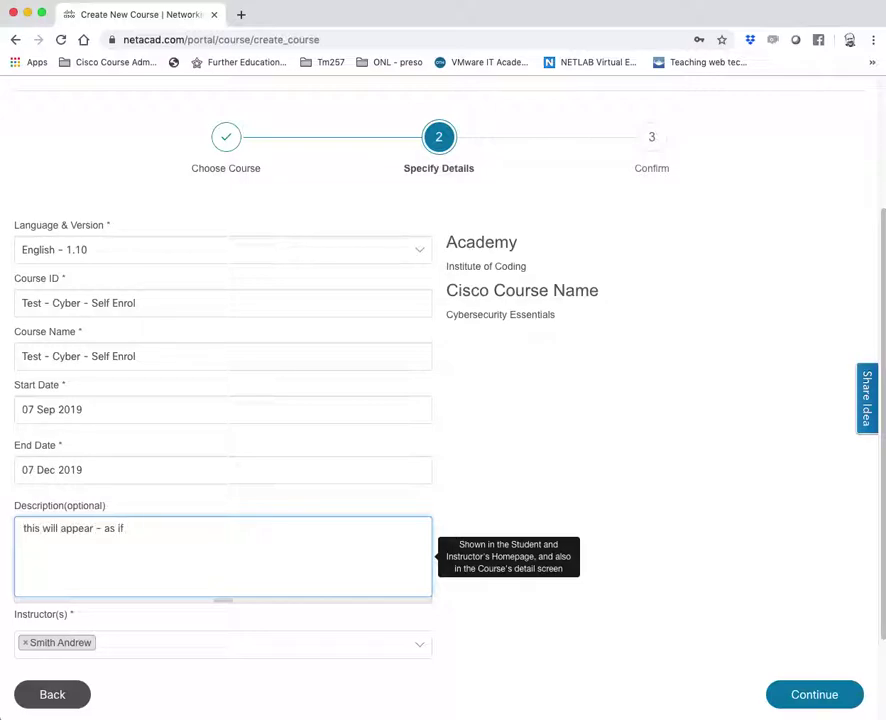
text( just by magic)
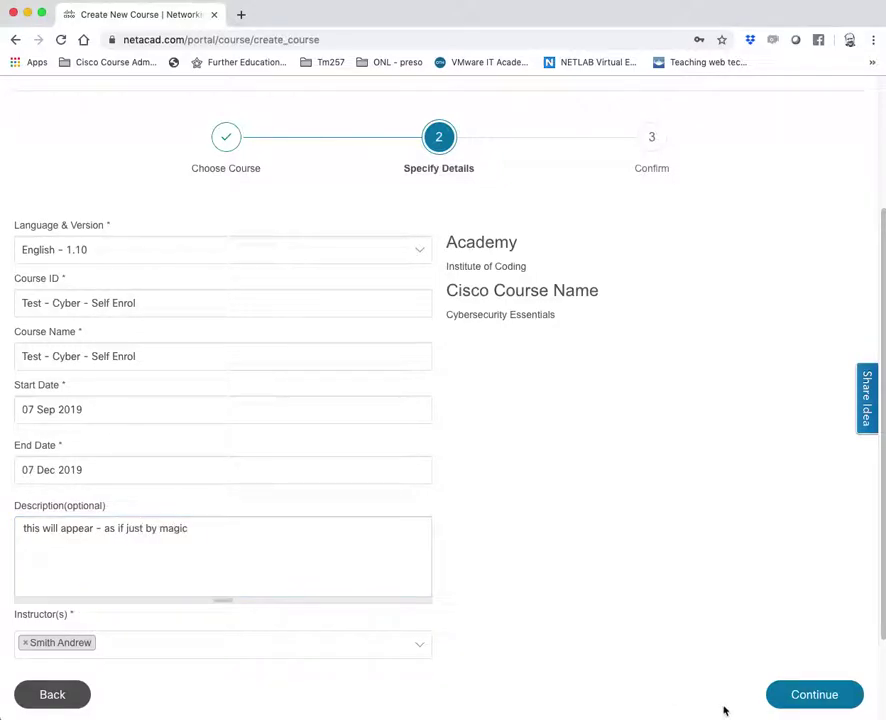
click(828, 700)
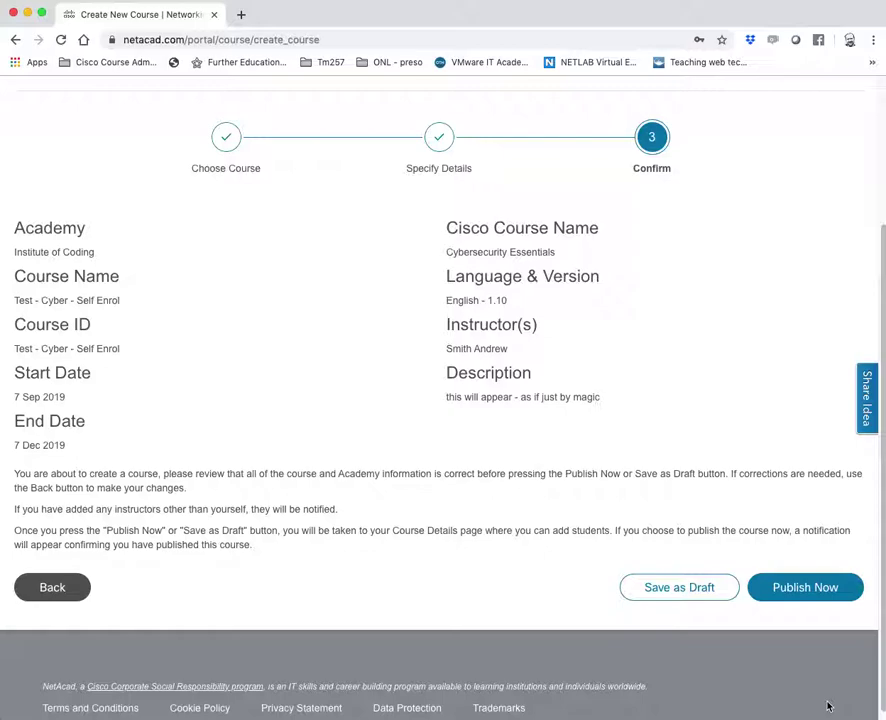
click(822, 589)
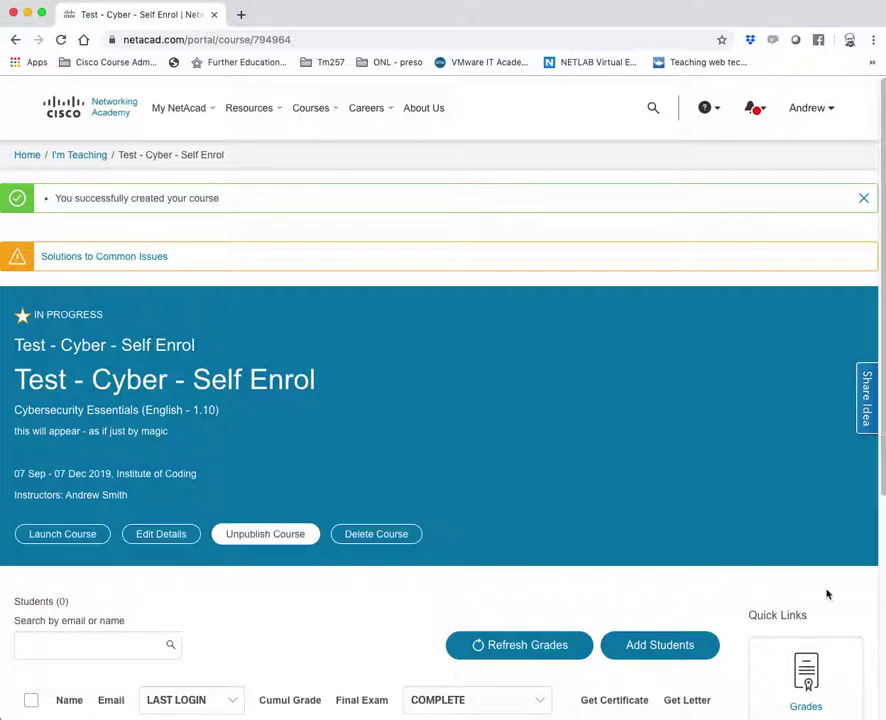
- Review the published course's editable details, including its description, and return to the course page without changing anything
click(157, 538)
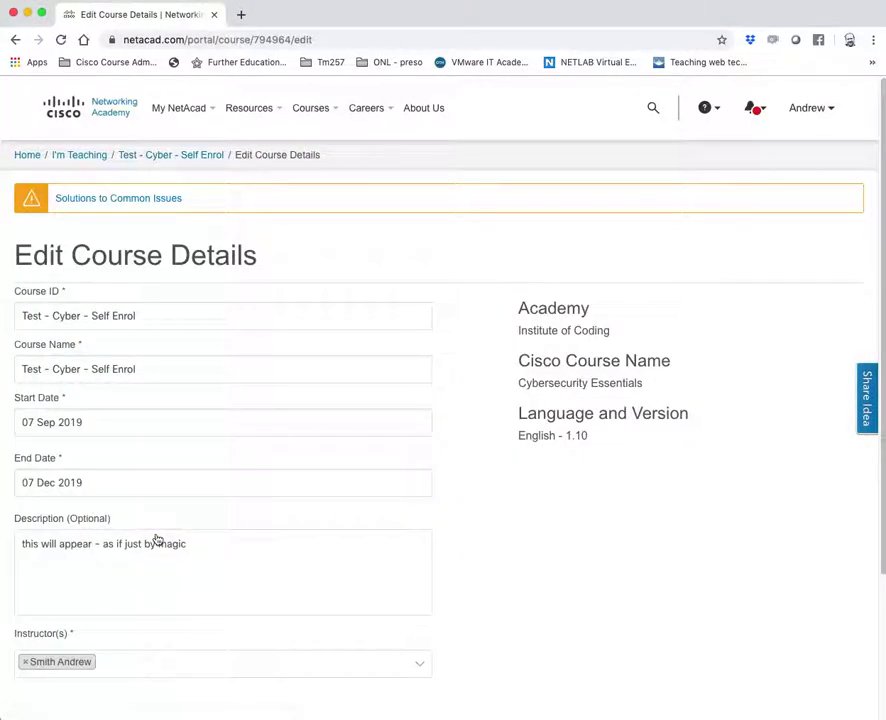
click(158, 554)
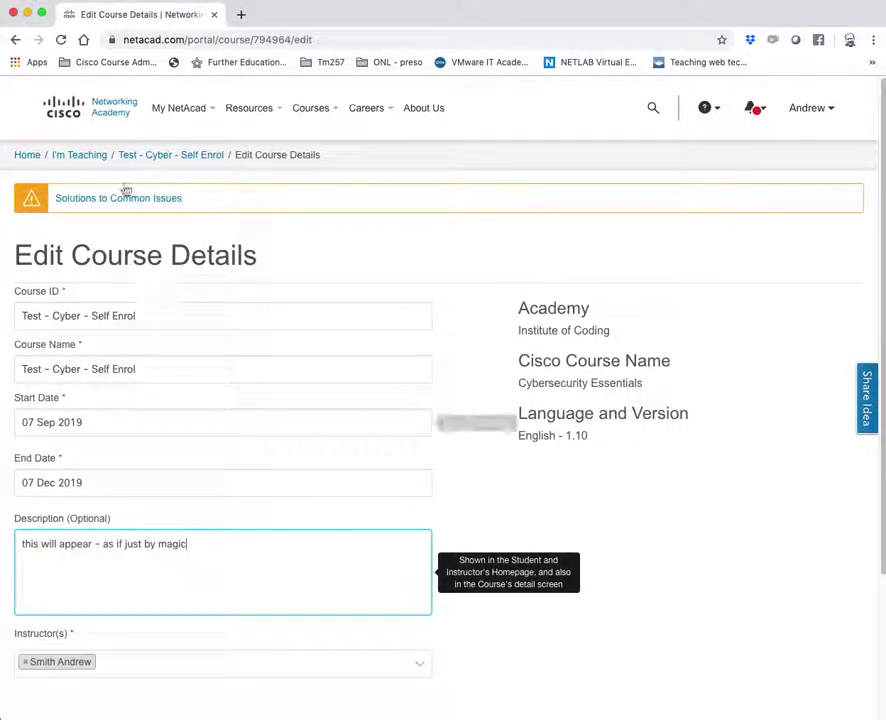
click(156, 156)
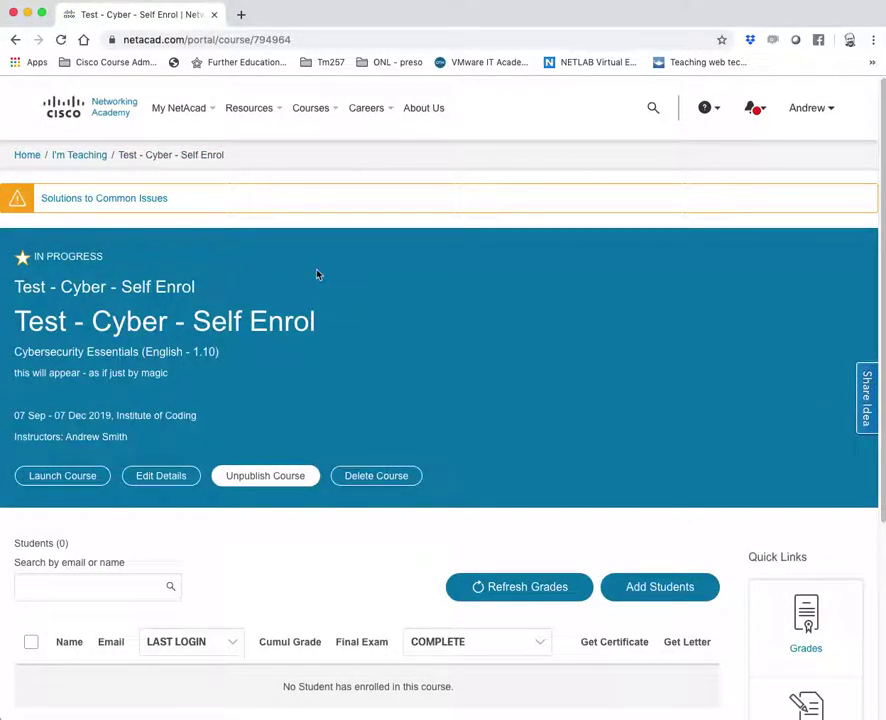
- Start creating a self-enroll page from the course's options for adding students
scroll(319, 351, down, 2)
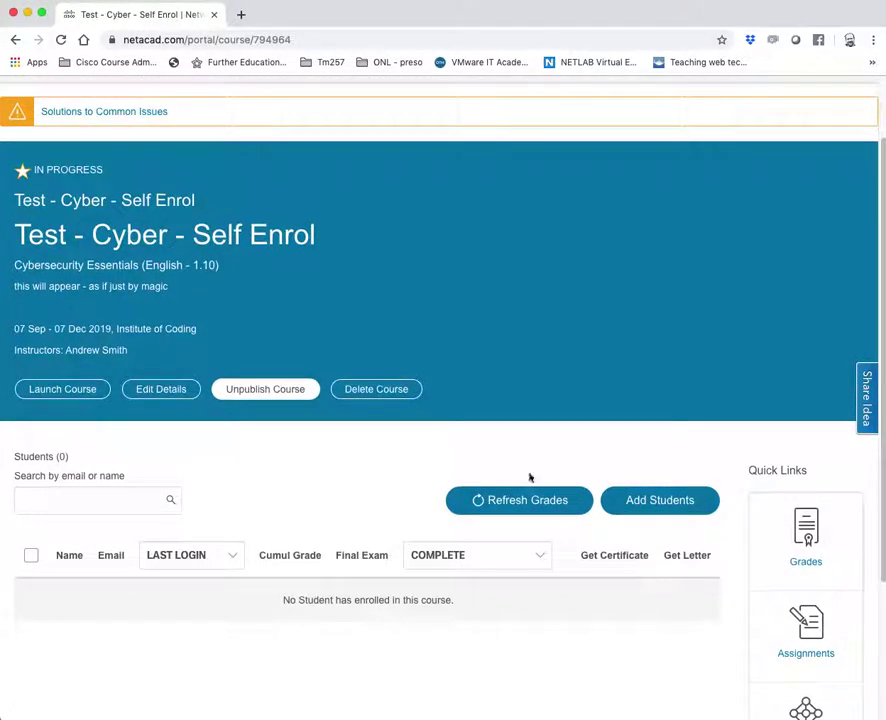
click(695, 514)
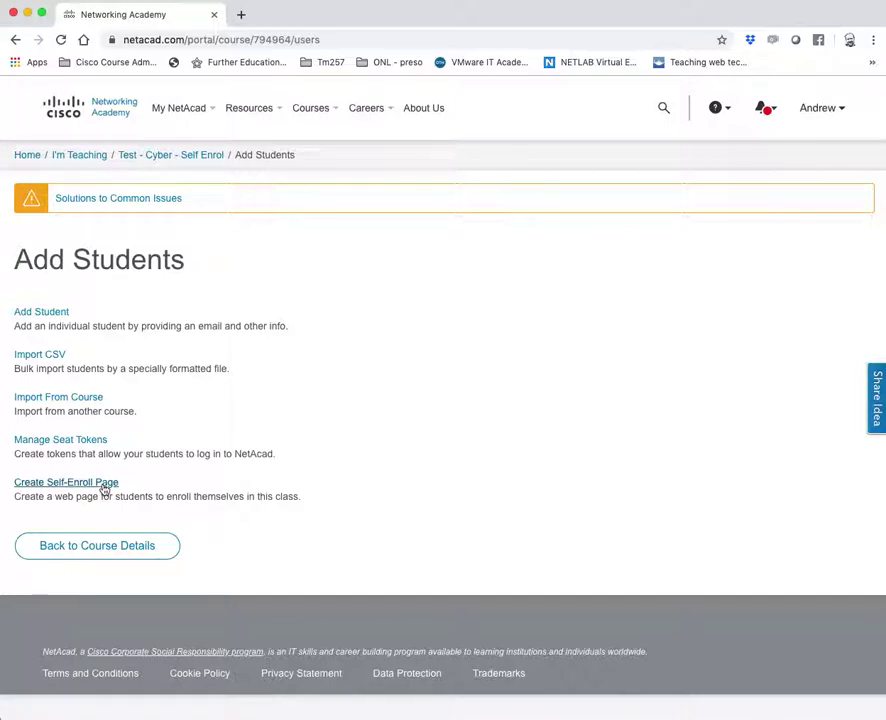
click(103, 488)
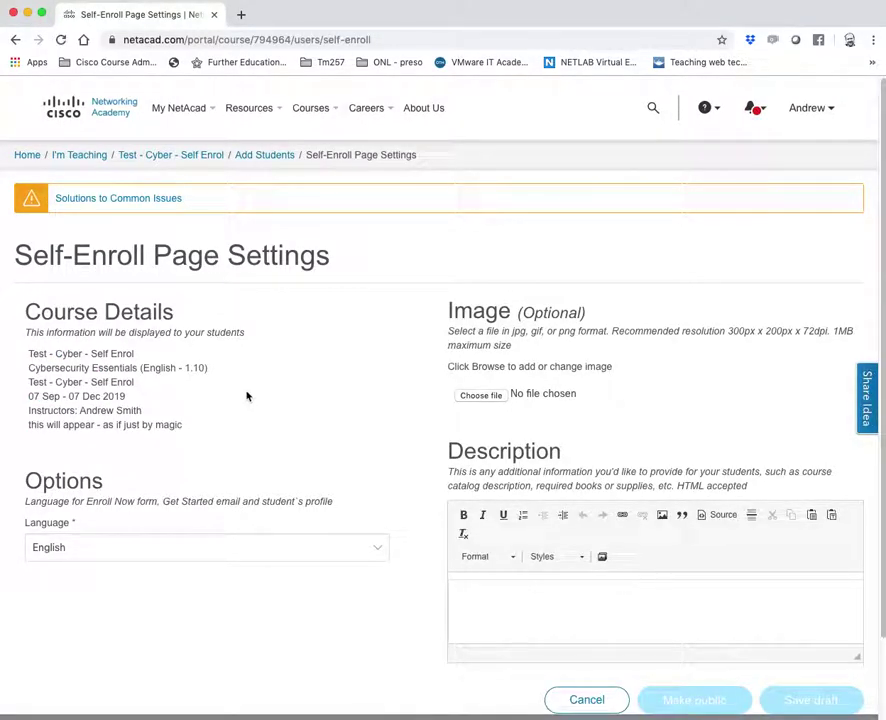
- Check the self-enroll page's language choices and the description line in the course details shown to students
scroll(248, 396, down, 1)
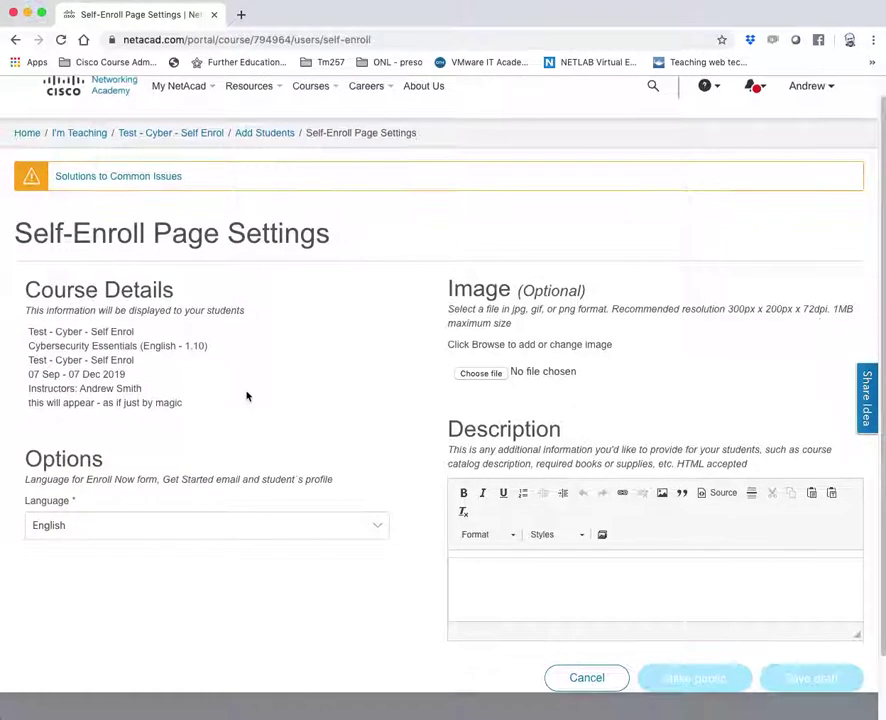
click(231, 523)
click(328, 448)
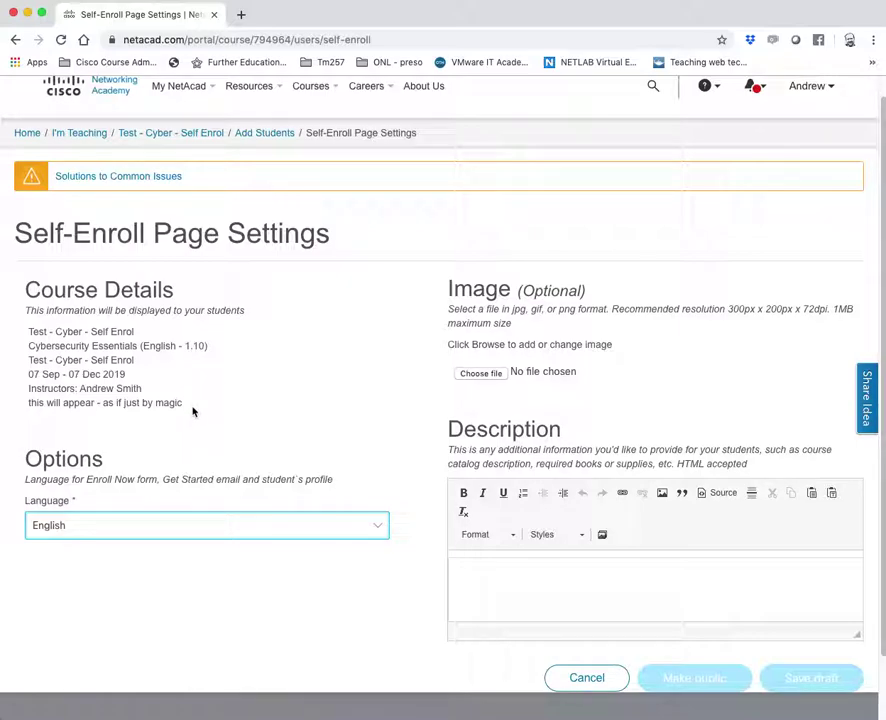
drag(193, 411, 22, 402)
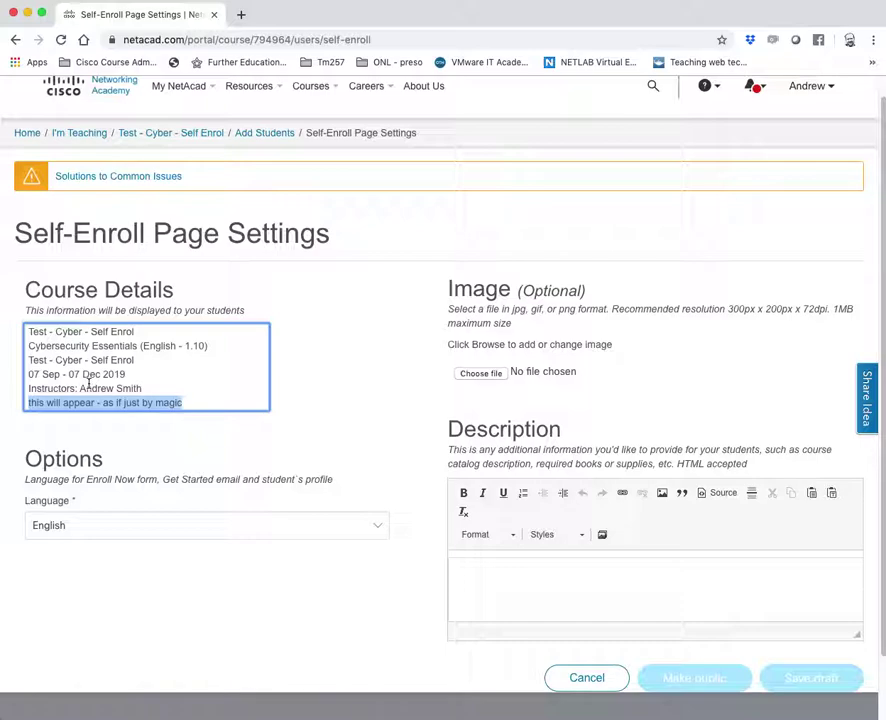
- Enter "simple description" as the self-enroll page's additional description
click(503, 583)
text(simple descriopt)
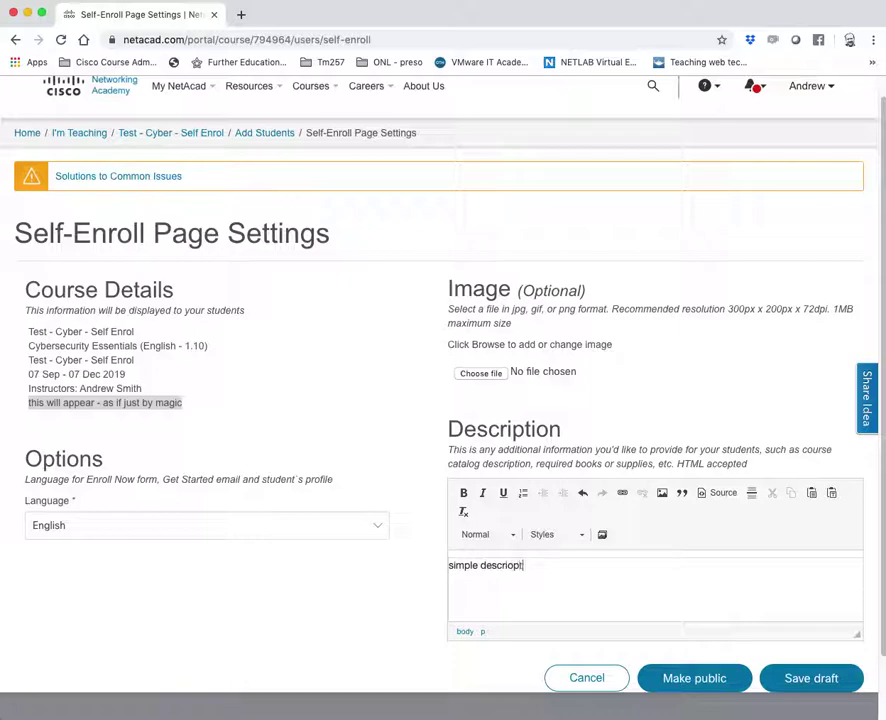
key(BackSpace)
key(BackSpace)
key(BackSpace)
text(ption)
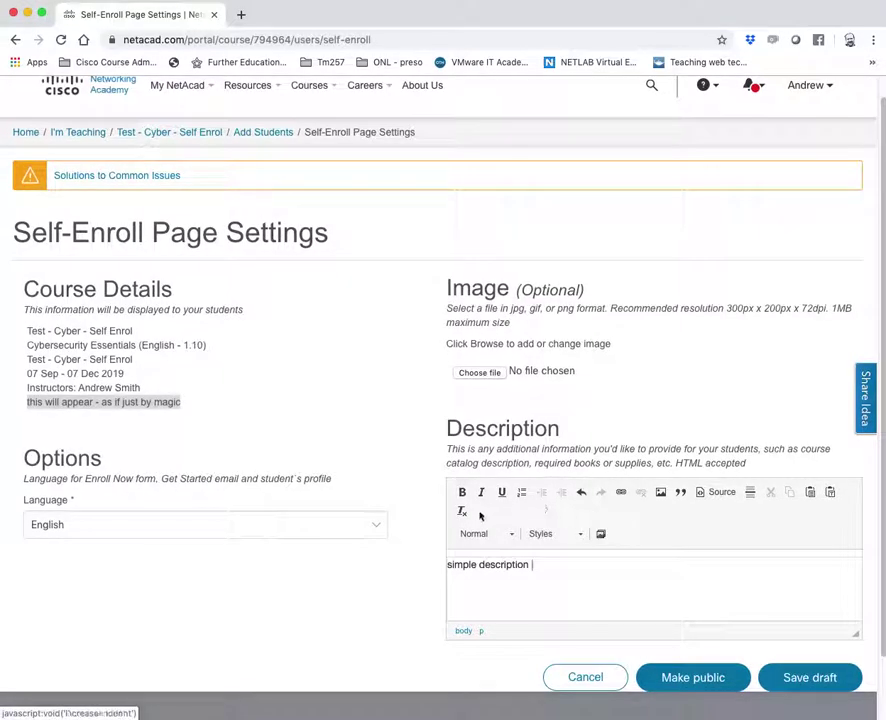
- Inspect the HTML source of the self-enroll description and return to the formatted view
click(736, 496)
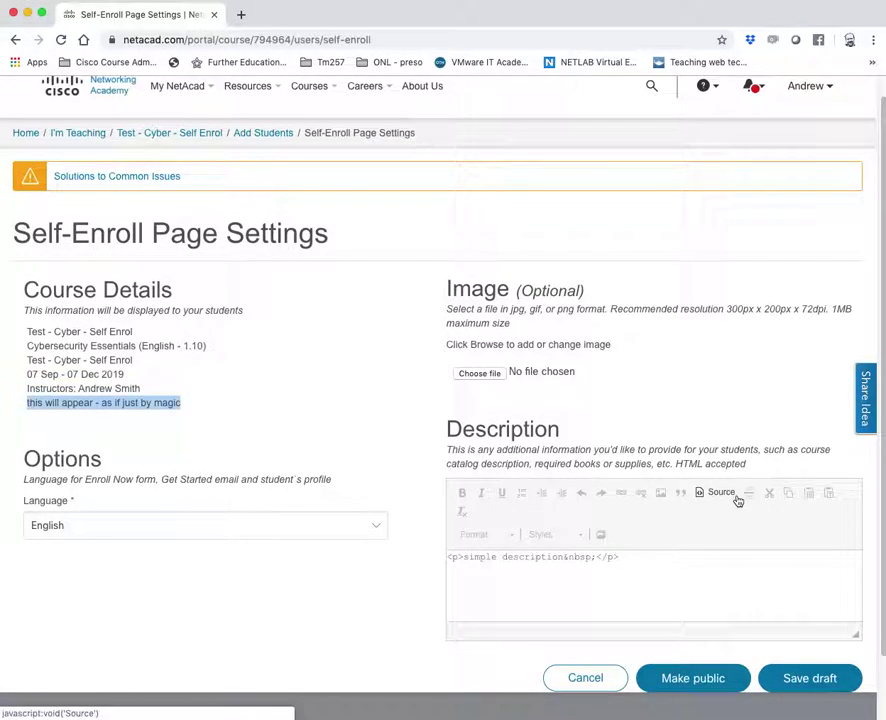
click(596, 560)
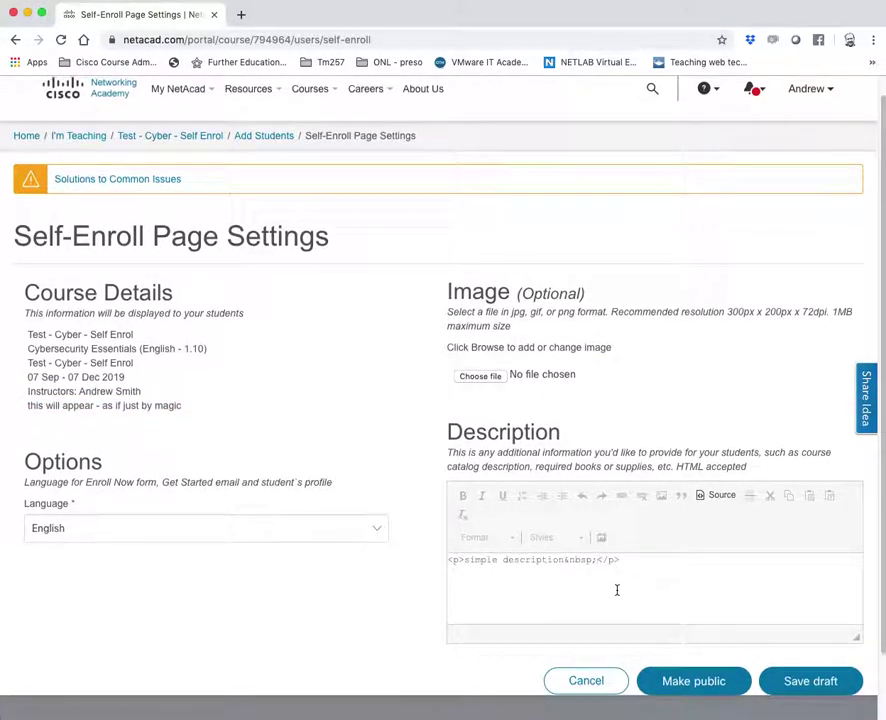
scroll(617, 590, up, 1)
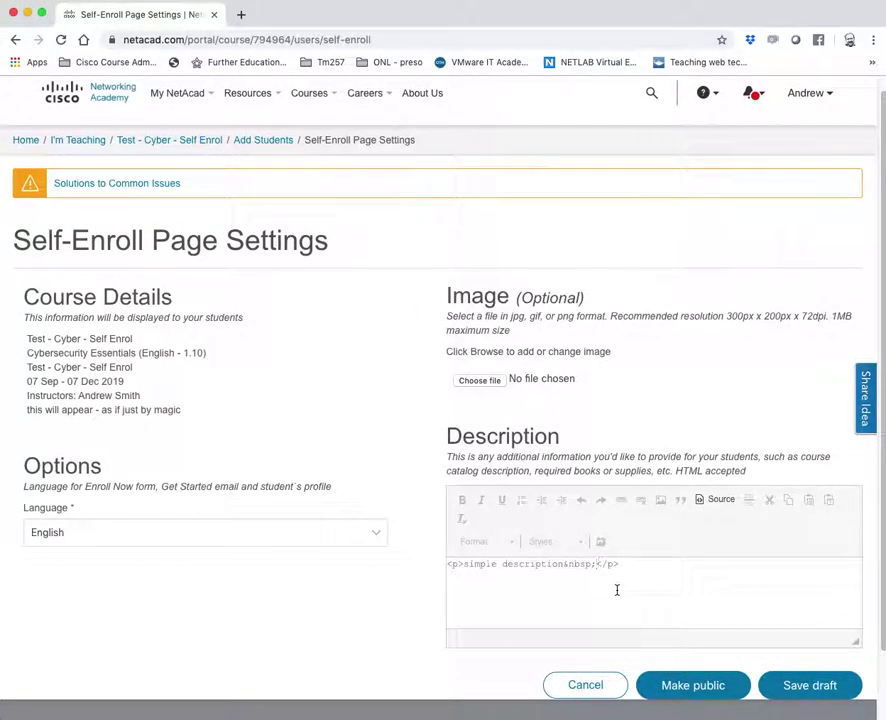
click(726, 500)
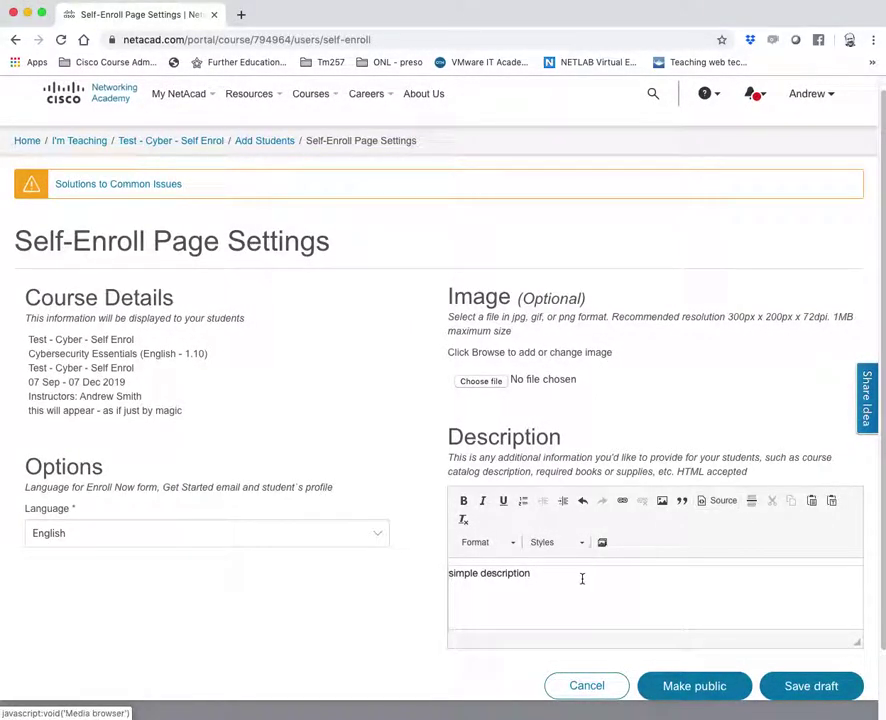
- Make the self-enroll description text bold and format it as Heading 2
drag(583, 578, 436, 582)
click(462, 501)
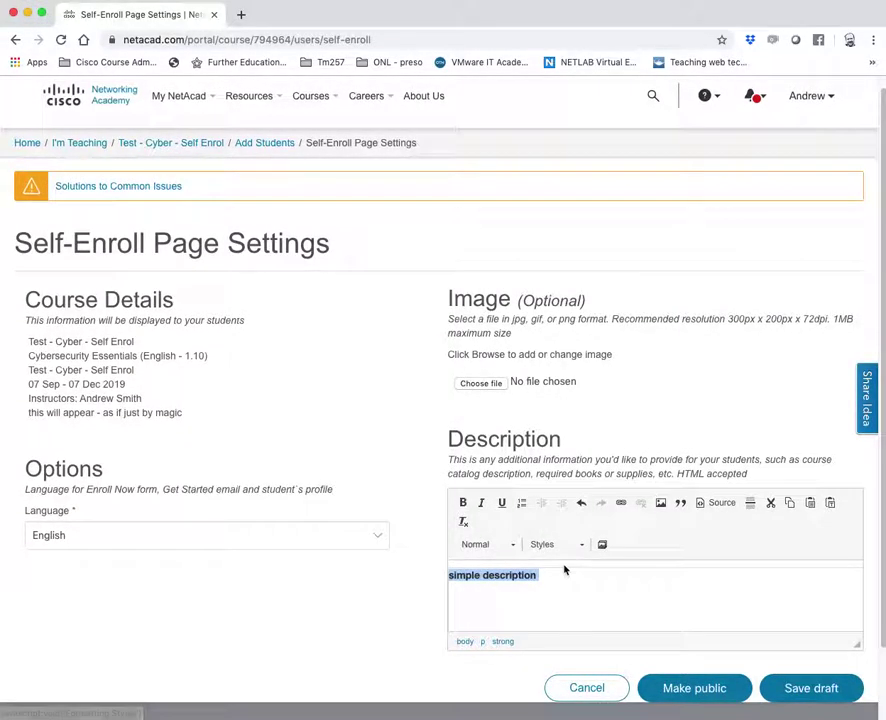
click(510, 546)
scroll(509, 614, down, 3)
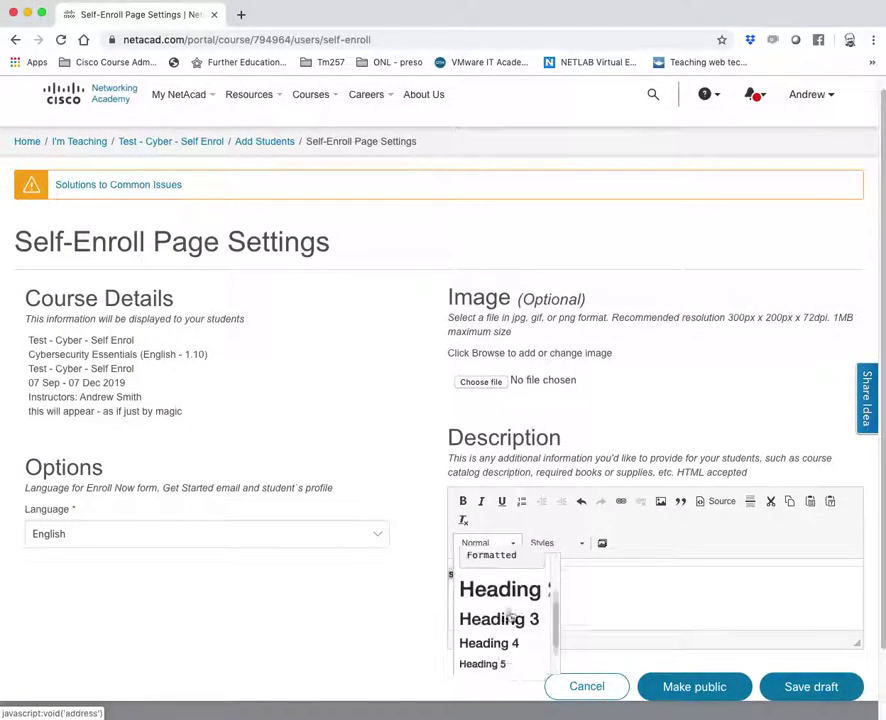
click(526, 580)
click(702, 598)
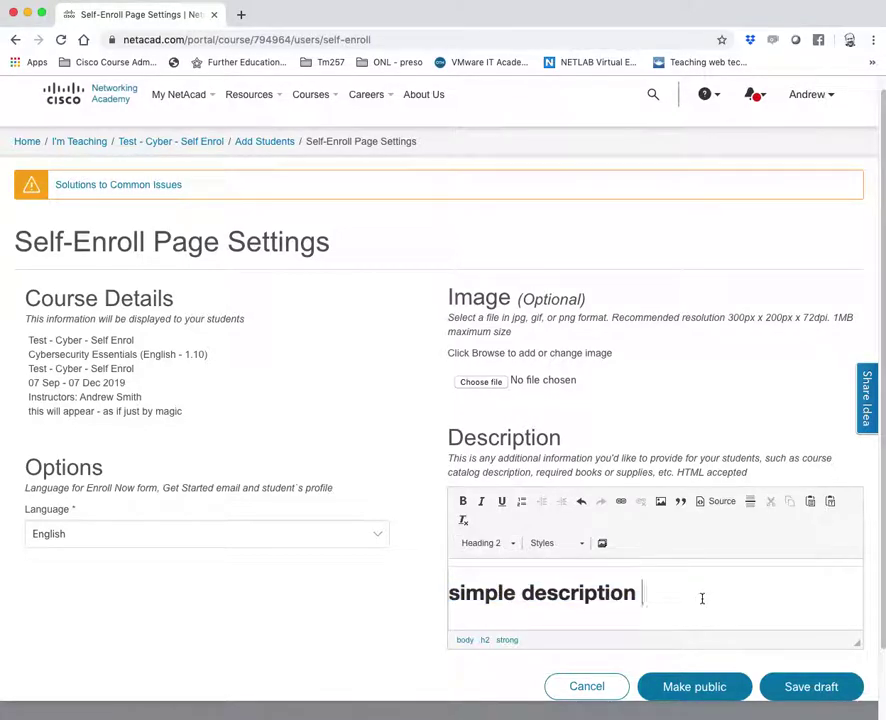
- Start choosing an image file for the self-enroll page and find the Cisco folders in Dropbox, sorted by name
click(479, 382)
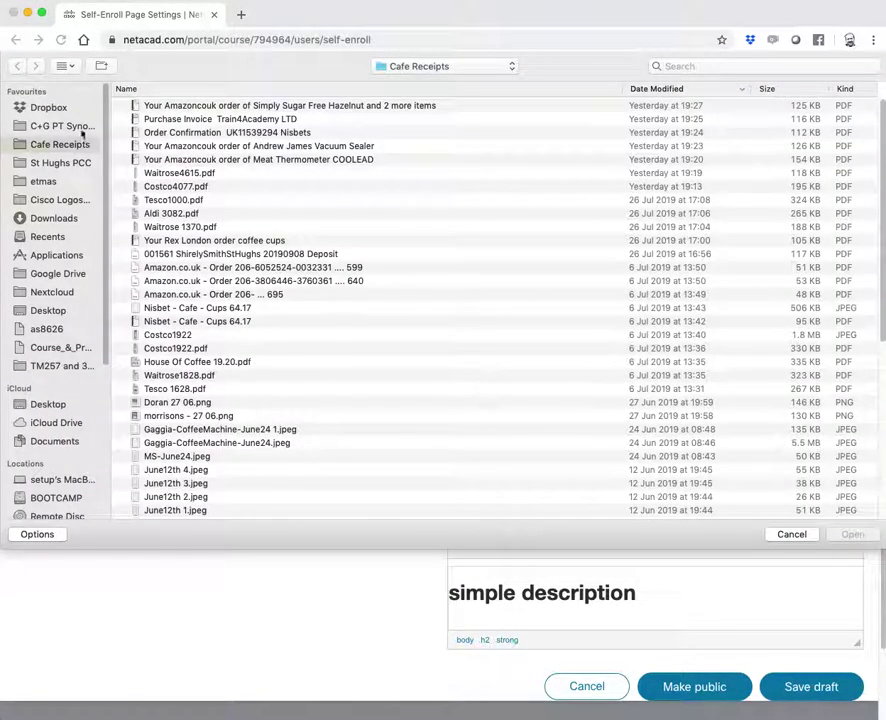
click(45, 112)
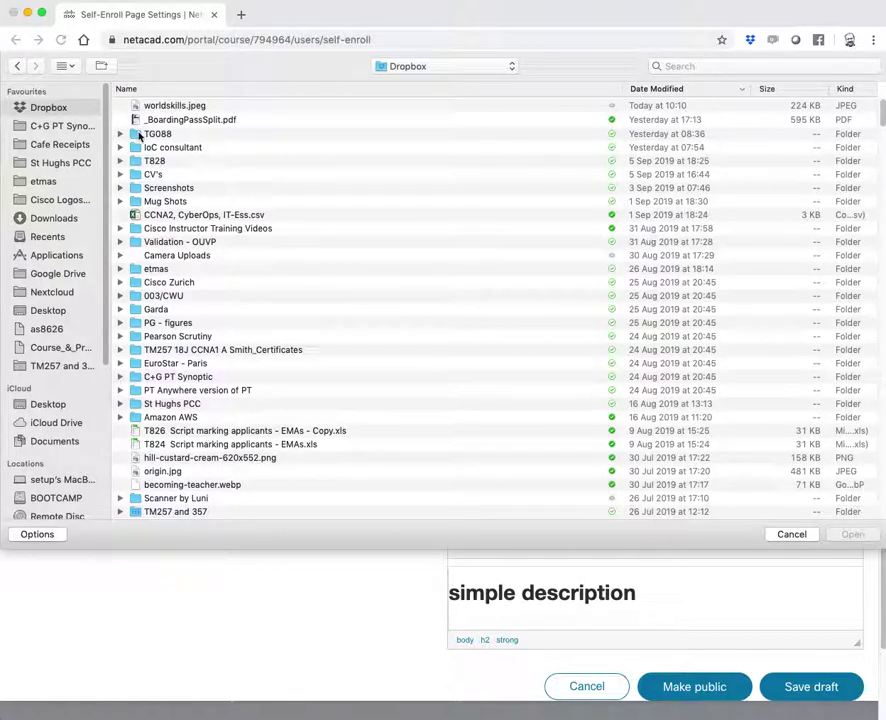
click(563, 89)
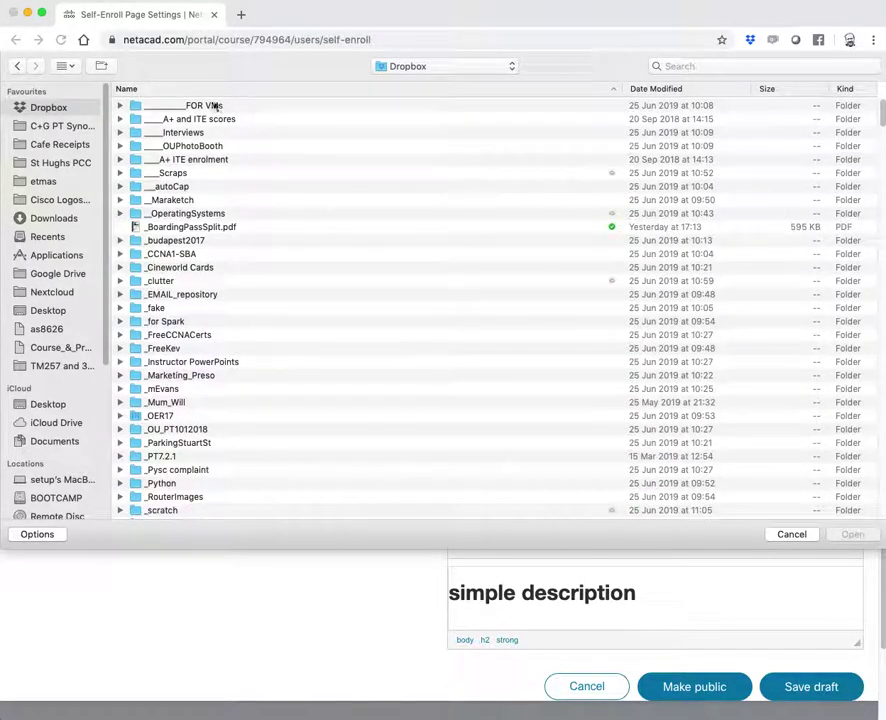
click(199, 107)
key(w)
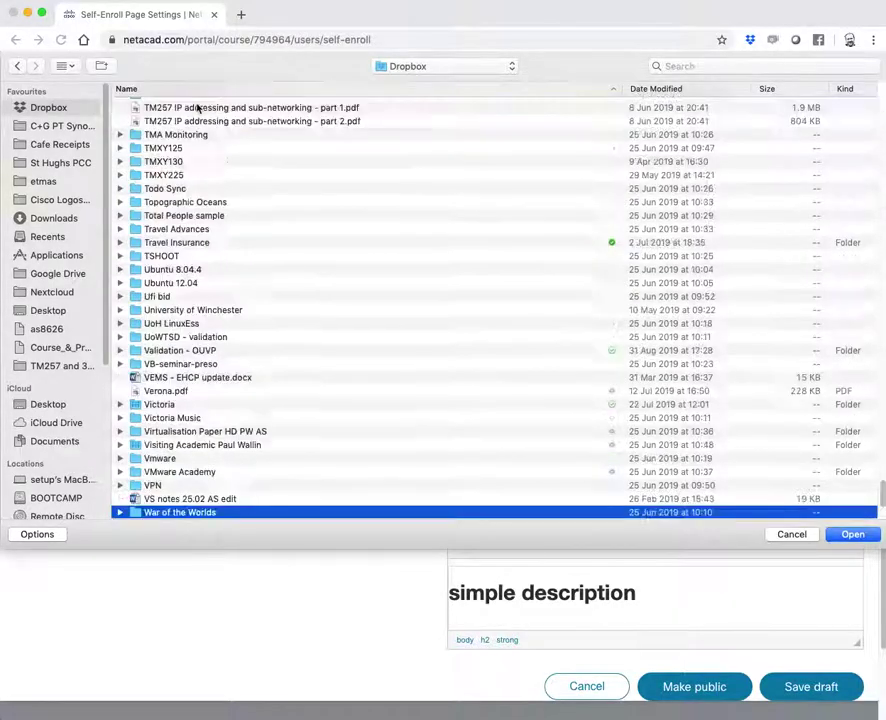
key(o)
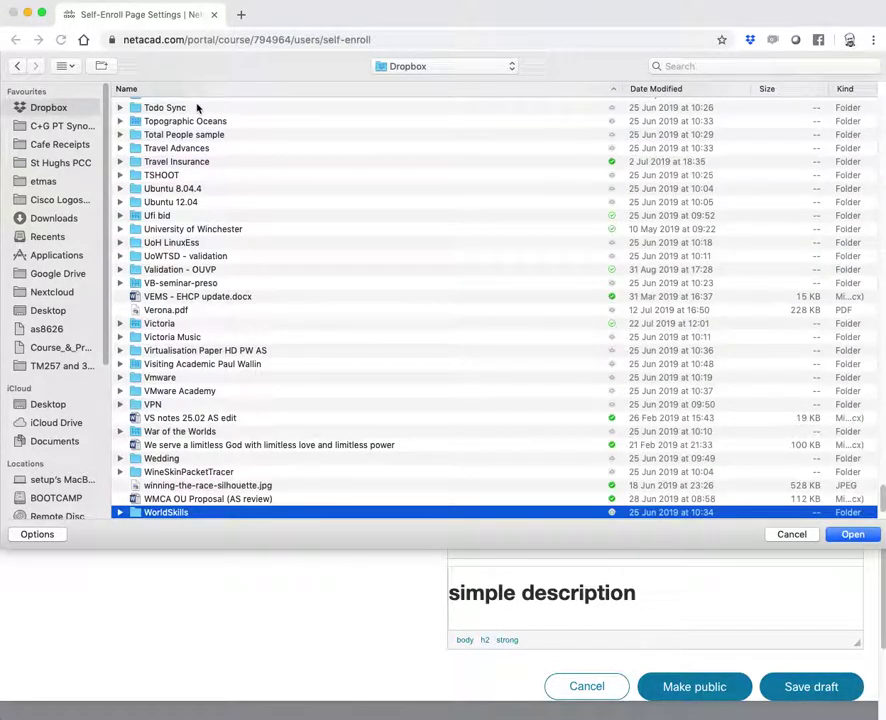
text(cisco)
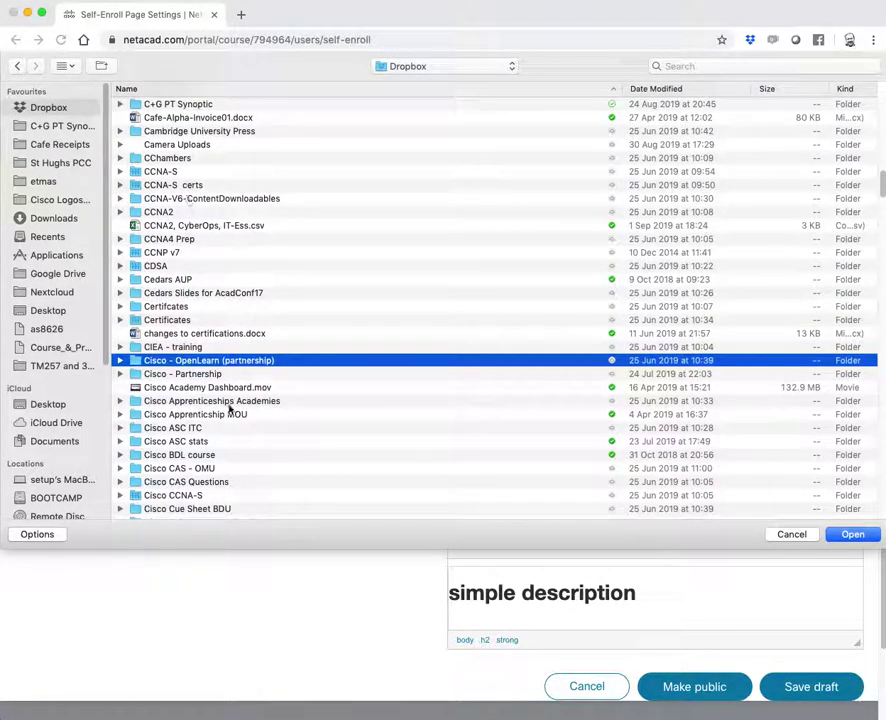
- Open the Cisco Logos 2014 folder in Dropbox to pick the page image from it
scroll(196, 460, down, 4)
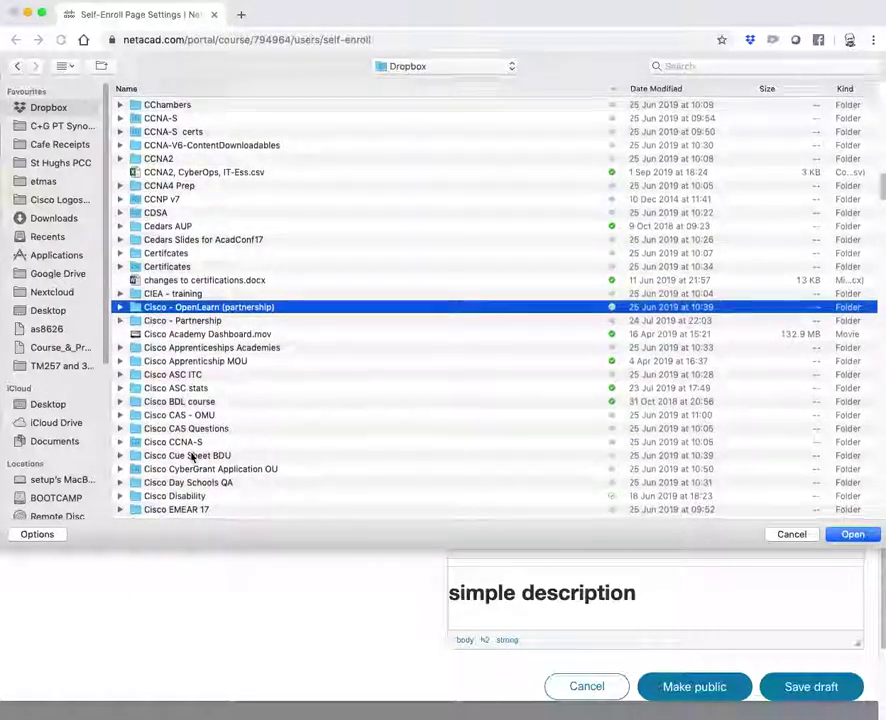
scroll(193, 457, down, 4)
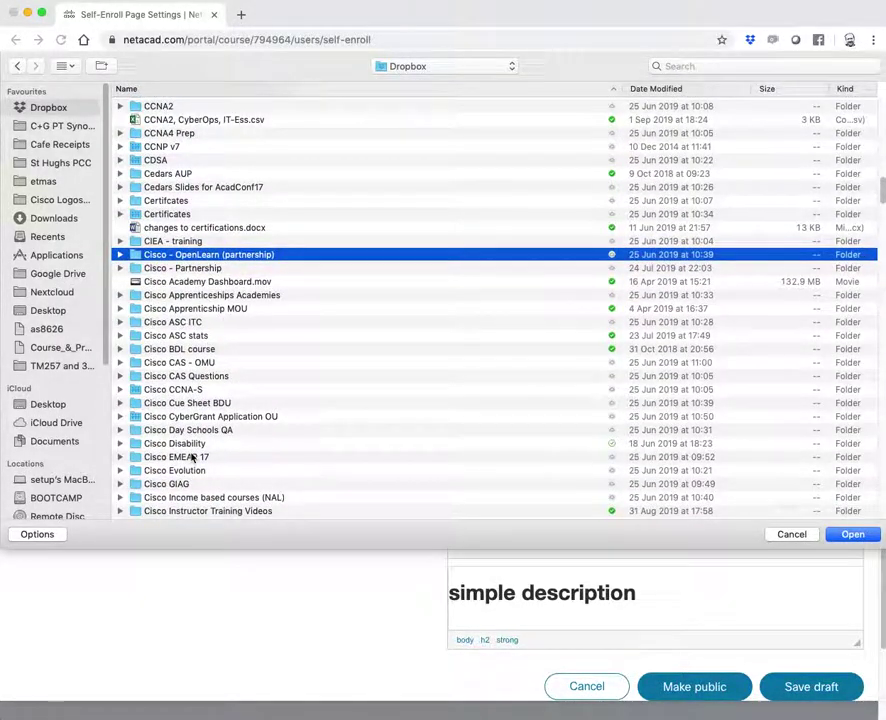
scroll(193, 457, down, 5)
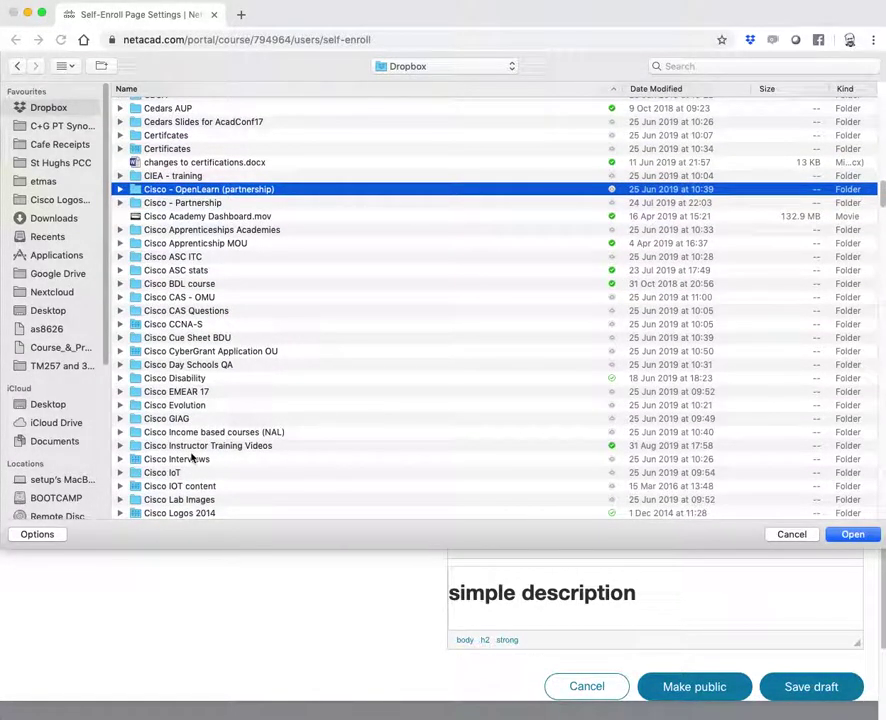
scroll(193, 457, down, 4)
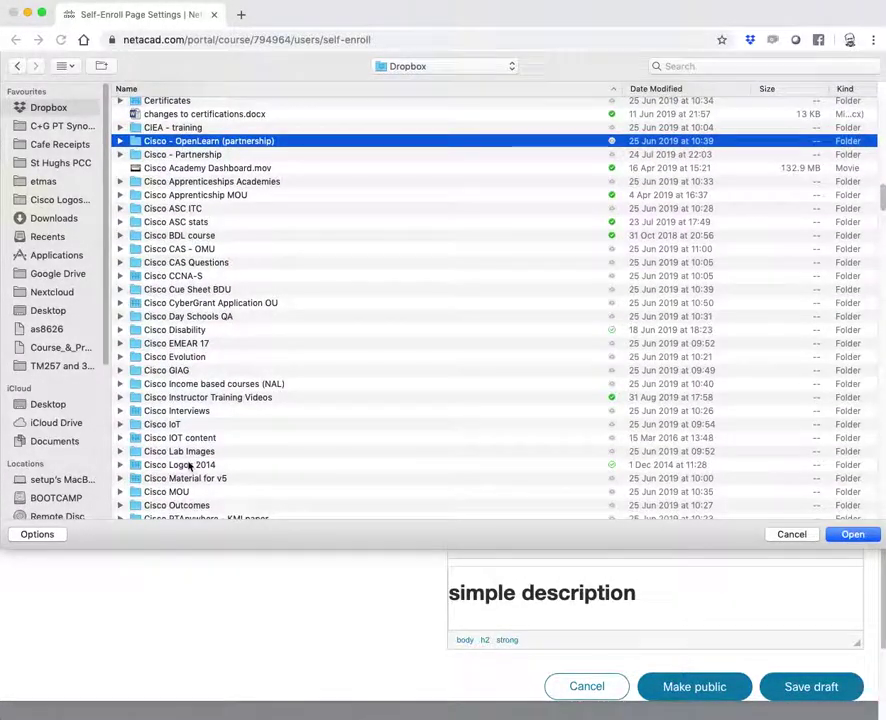
click(190, 465)
double_click(190, 465)
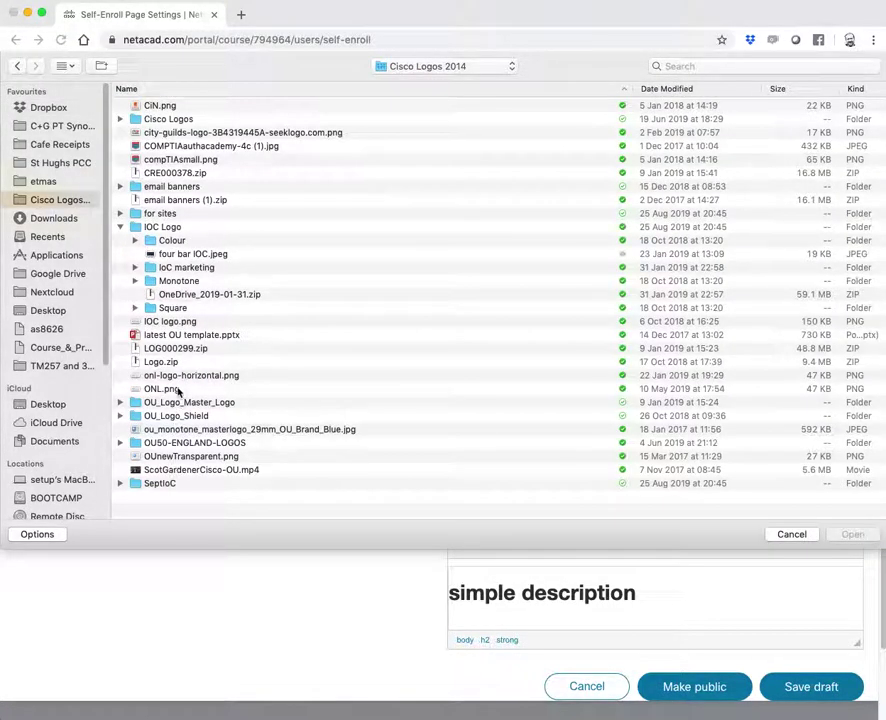
- Choose four bar IOC.jpeg from the IOC Logo folder as the page image and make the self-enroll page public
double_click(175, 228)
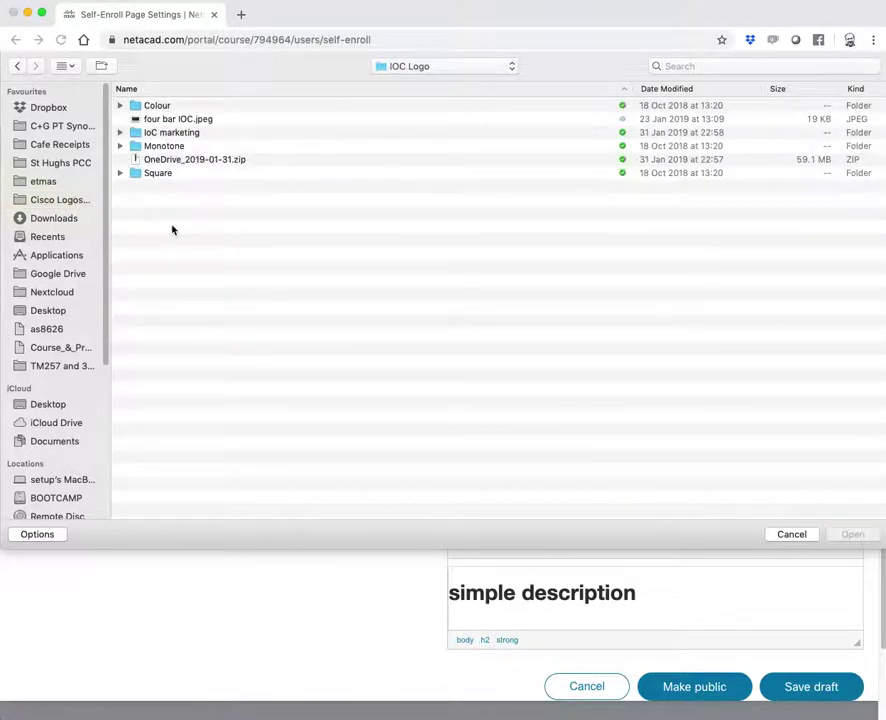
click(163, 121)
double_click(163, 121)
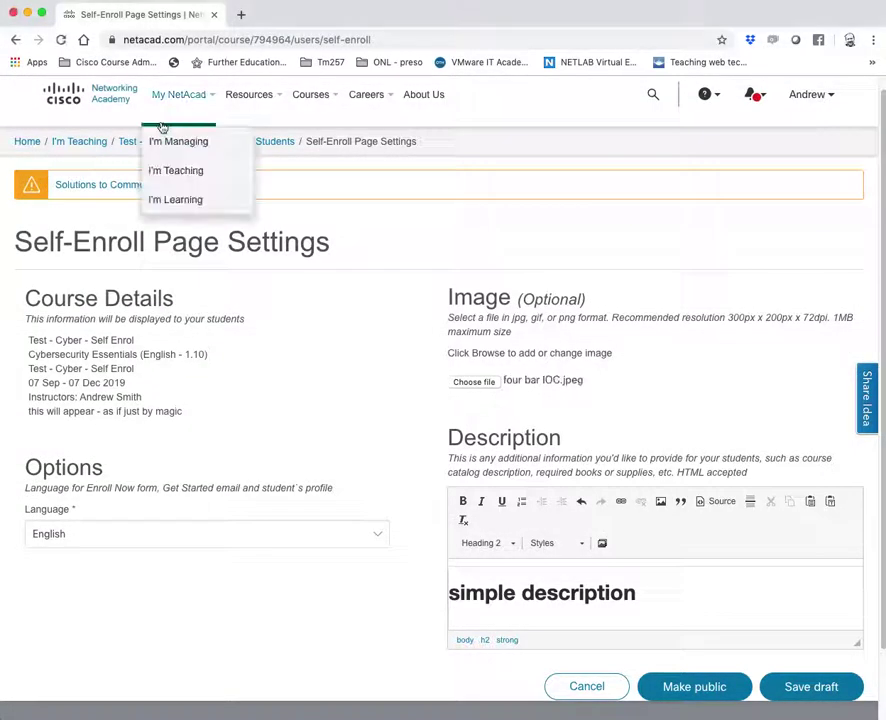
click(709, 687)
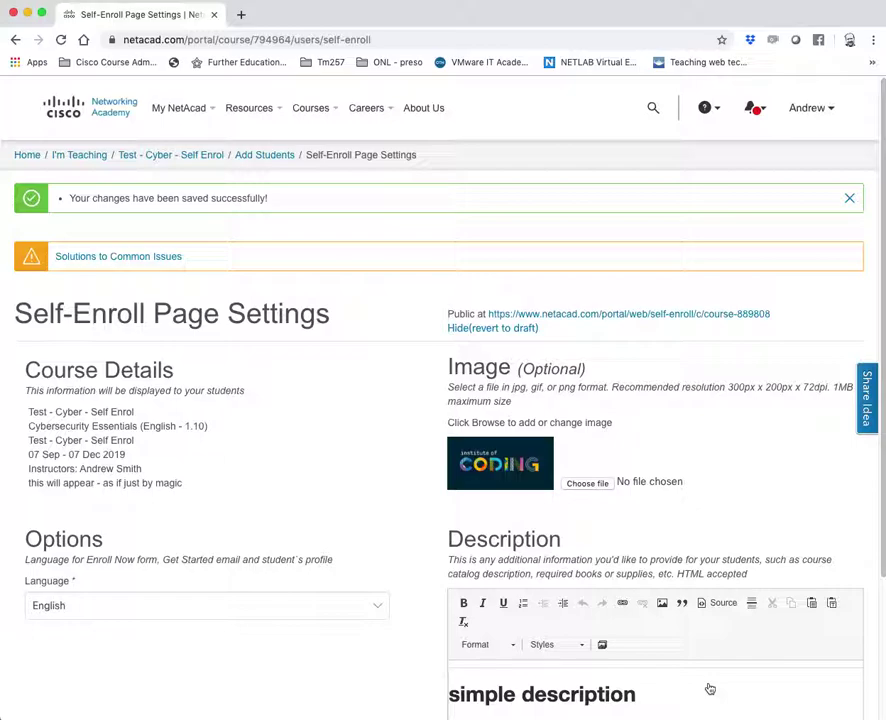
- Open the public self-enroll page link in a separate browser tab and switch to it
scroll(589, 612, down, 2)
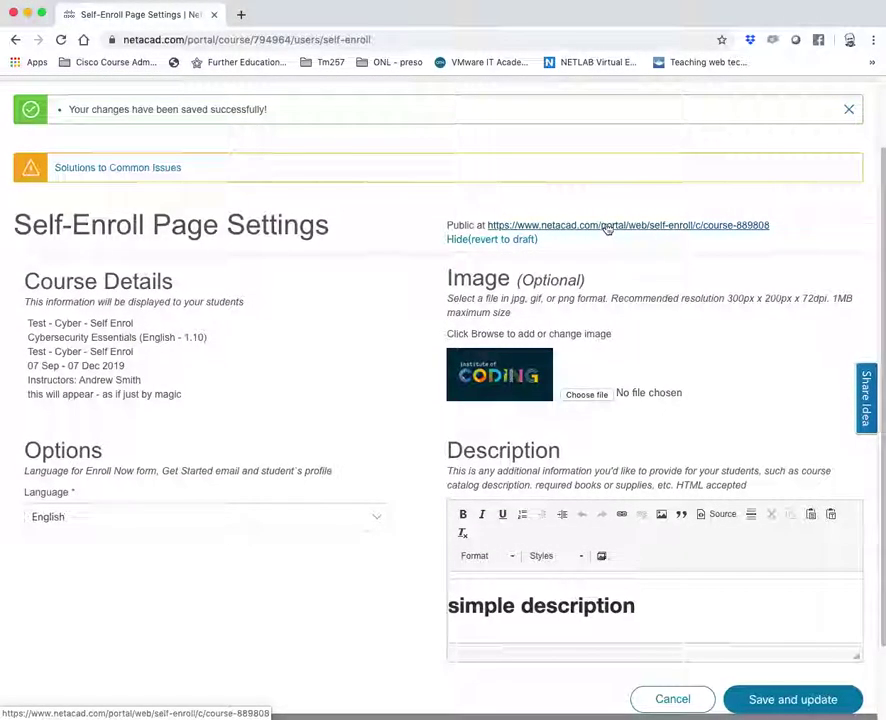
right_click(607, 229)
click(634, 232)
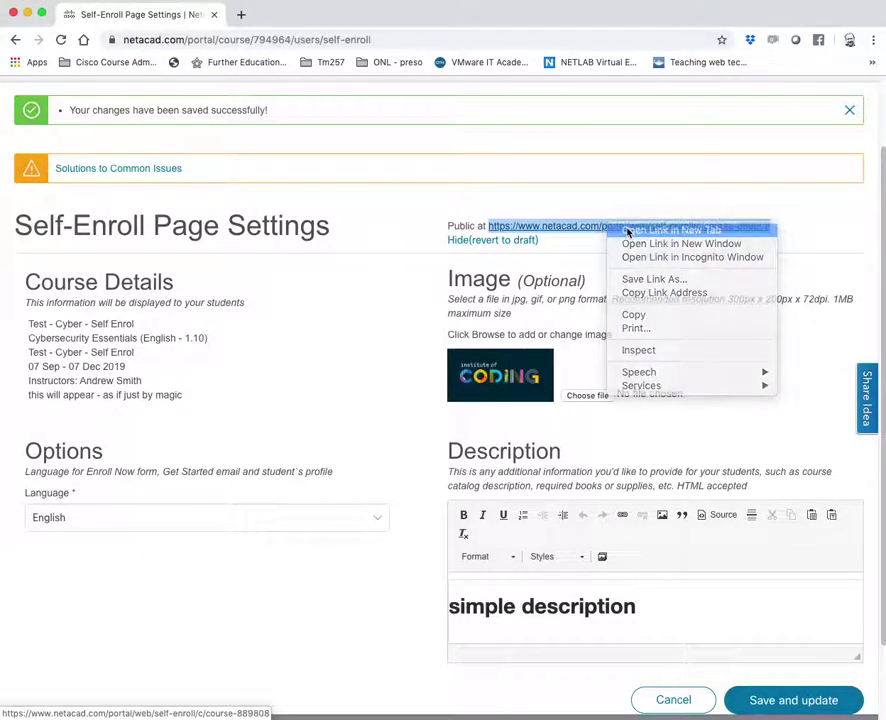
click(265, 14)
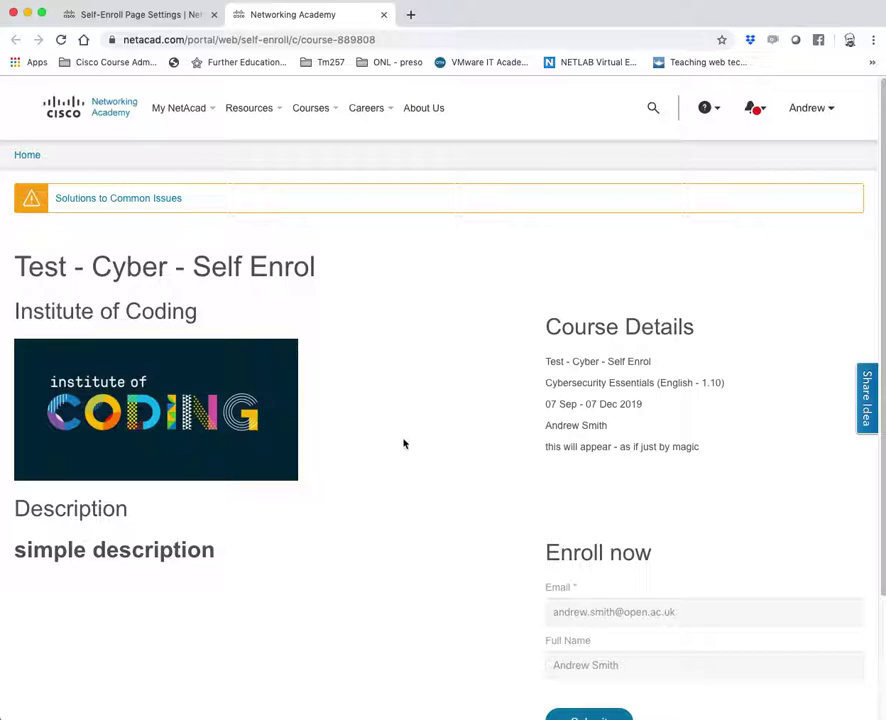
- Review the course details, description and enrollment form on the public self-enroll page
drag(727, 470, 638, 451)
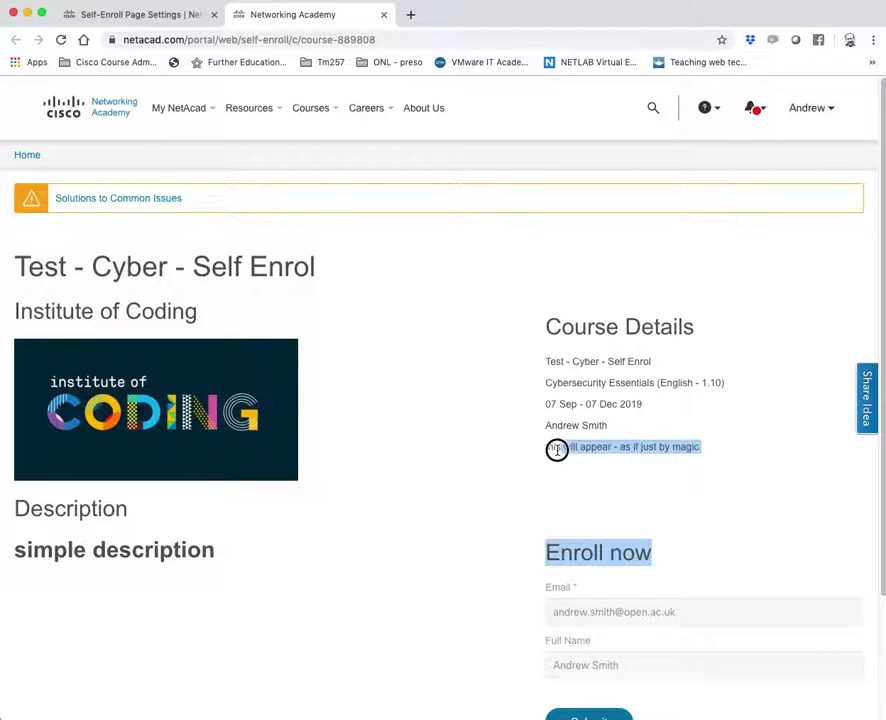
click(213, 549)
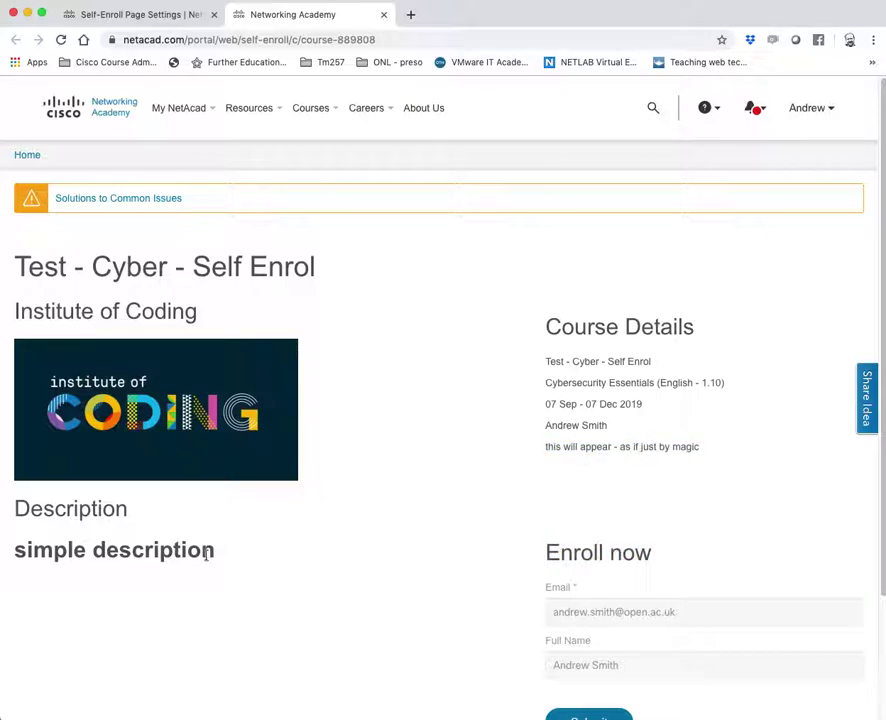
drag(205, 549, 18, 535)
scroll(155, 420, down, 3)
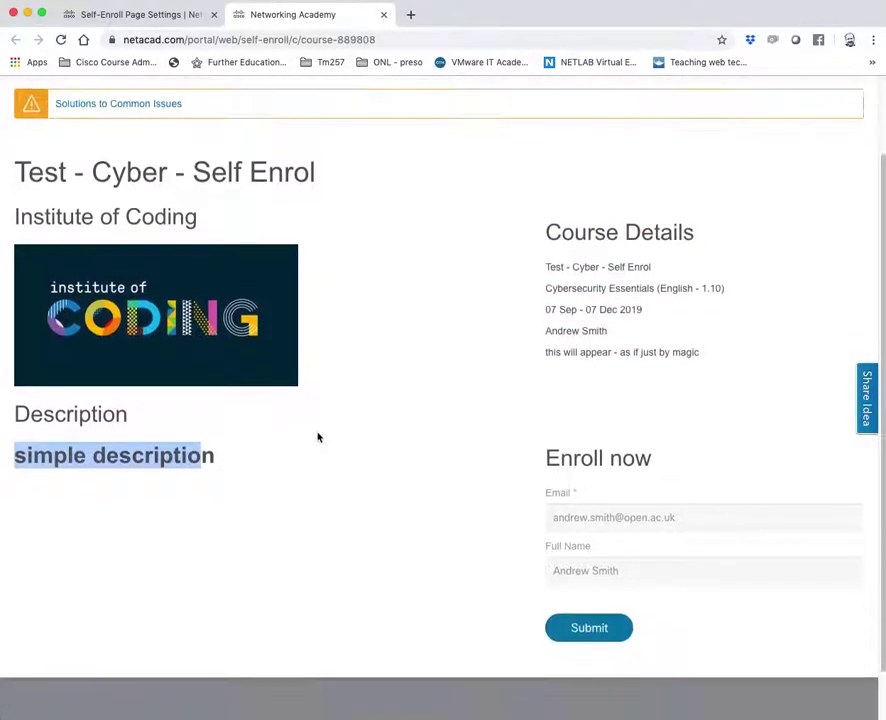
drag(152, 421, 191, 615)
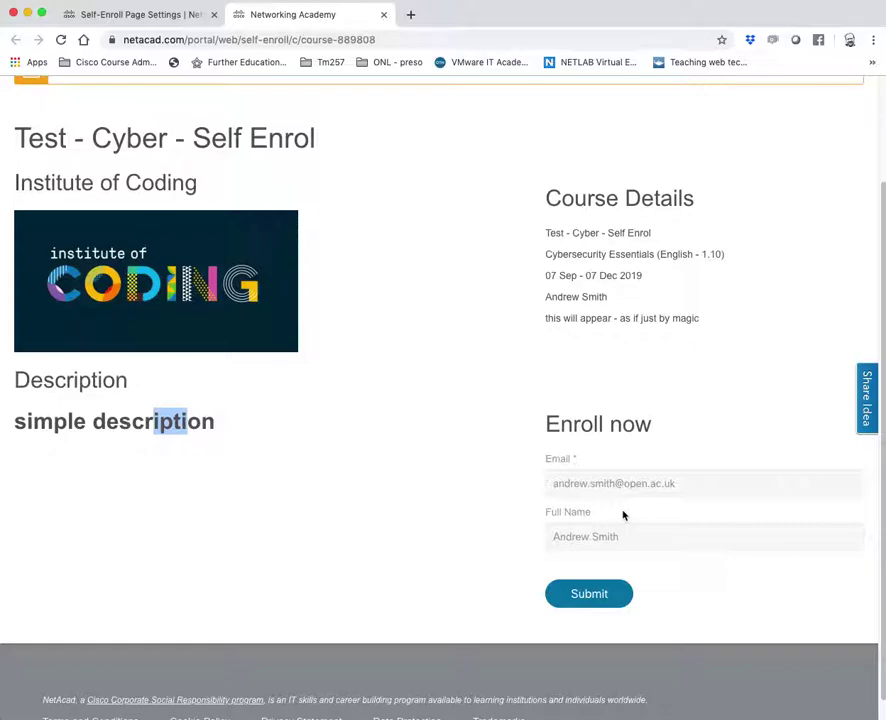
scroll(436, 519, up, 3)
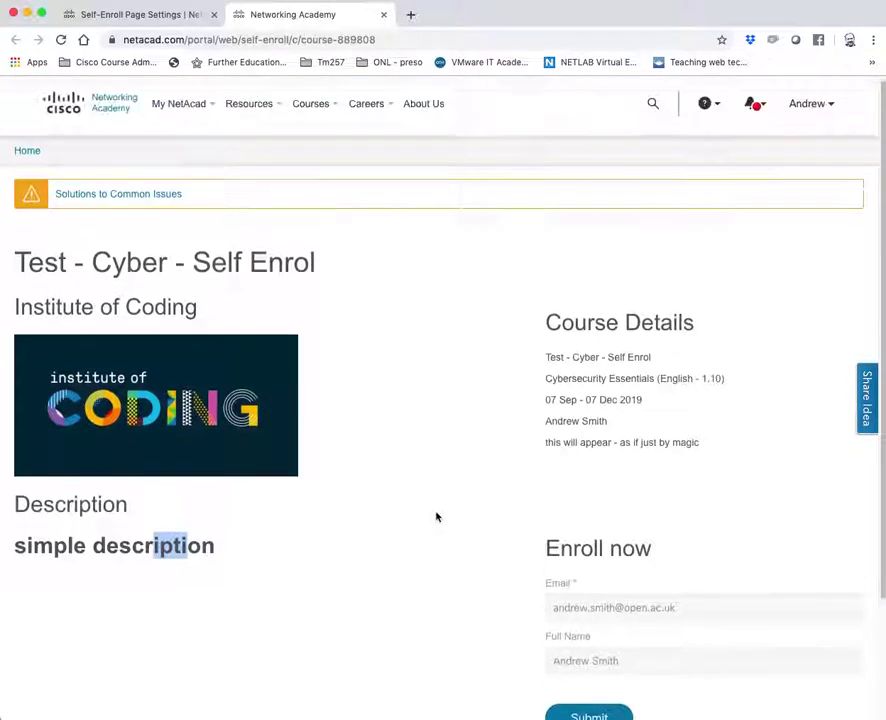
- Leave the self-enroll page settings without saving and examine the public self-enroll address in the course overview
click(186, 17)
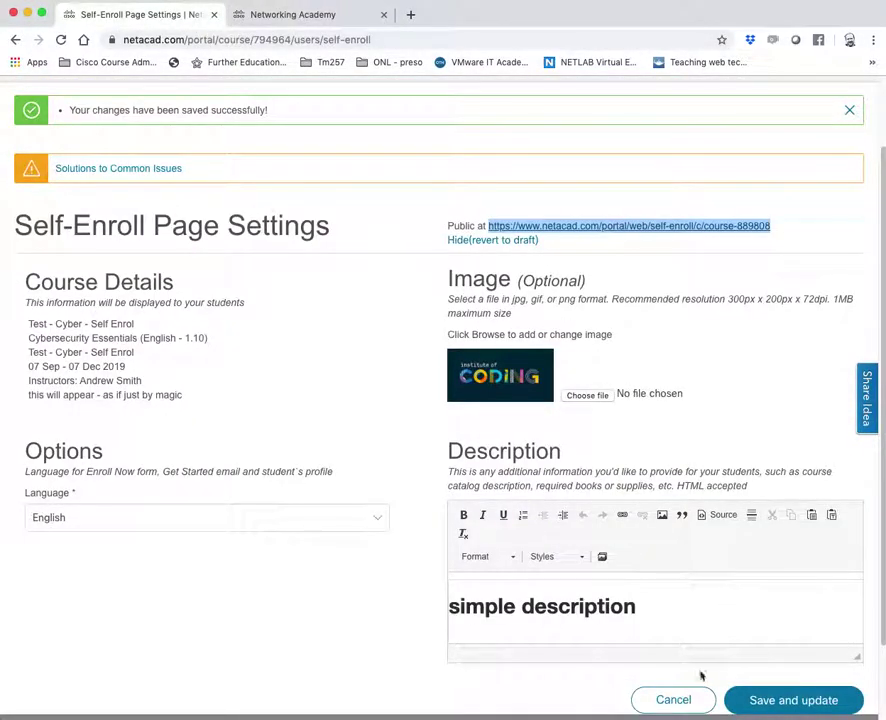
click(682, 702)
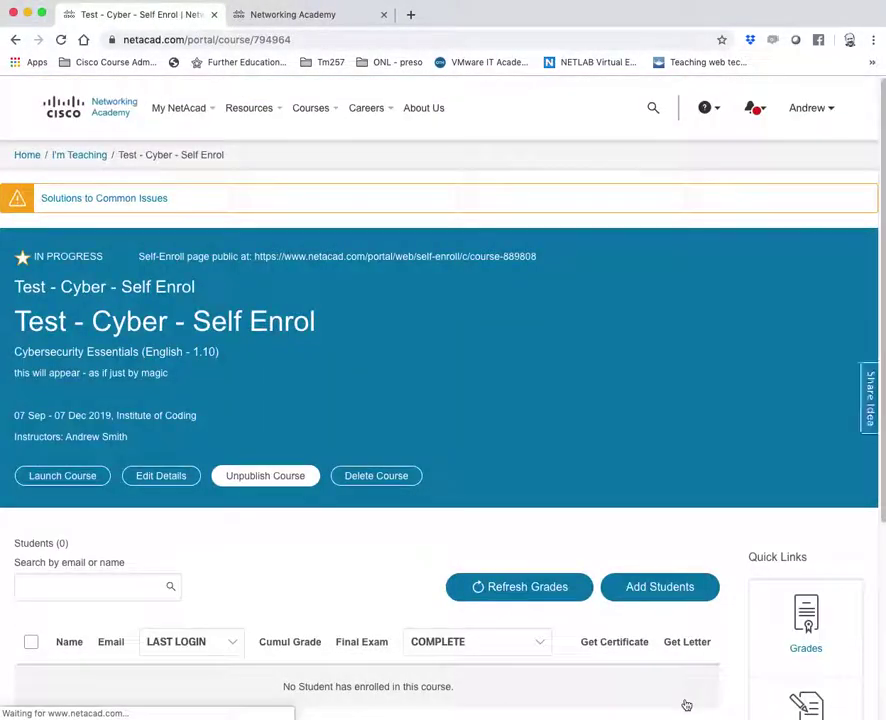
drag(580, 263, 127, 258)
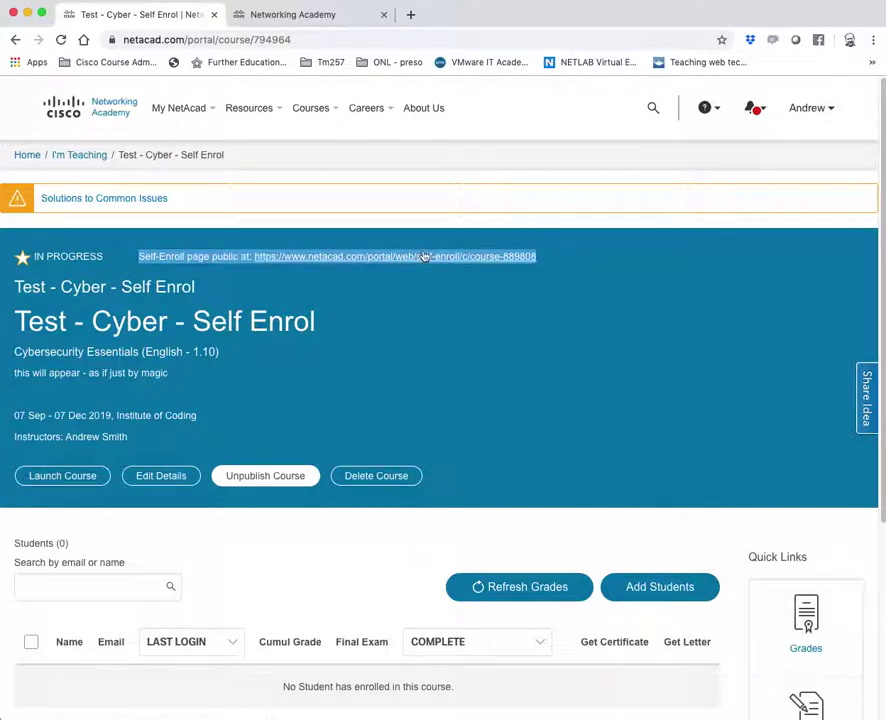
- Reopen the self-enroll page settings from the student-adding options, add the description line "edit in any way you like" and save the update
click(696, 590)
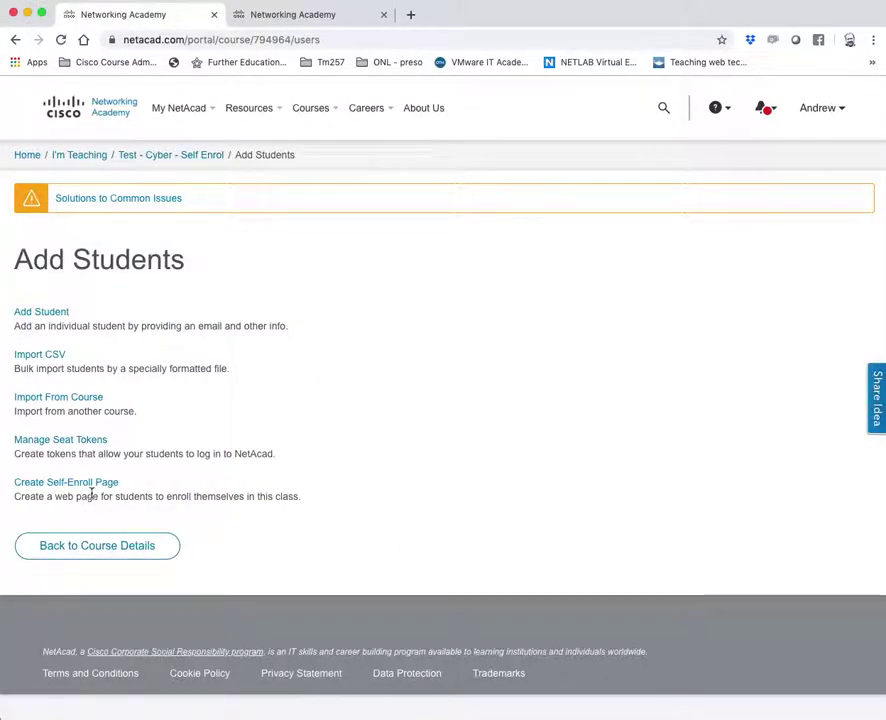
click(96, 484)
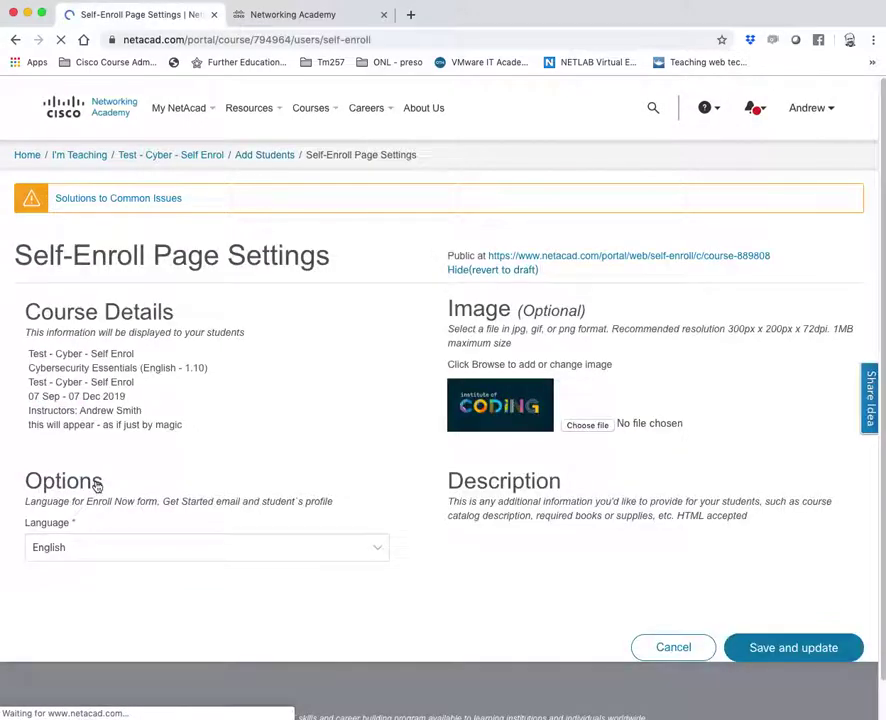
click(618, 648)
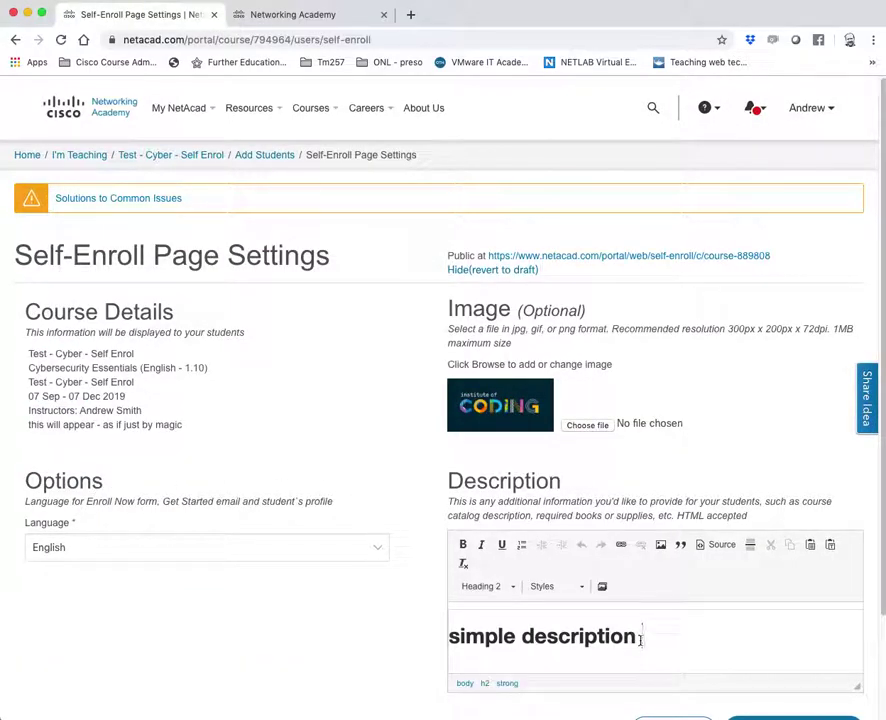
key(Return)
text(edit)
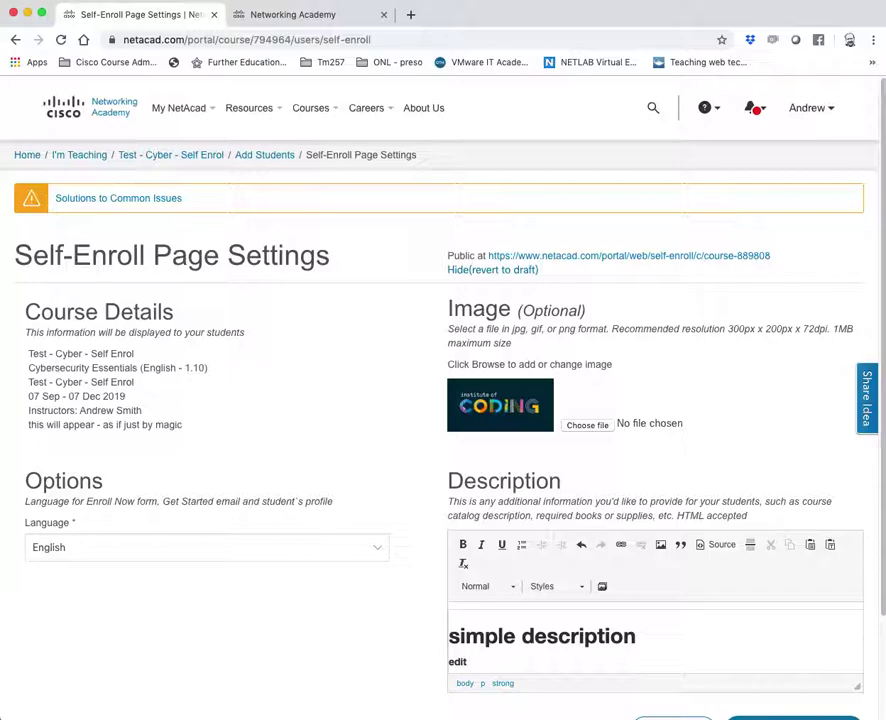
text( in any way you like)
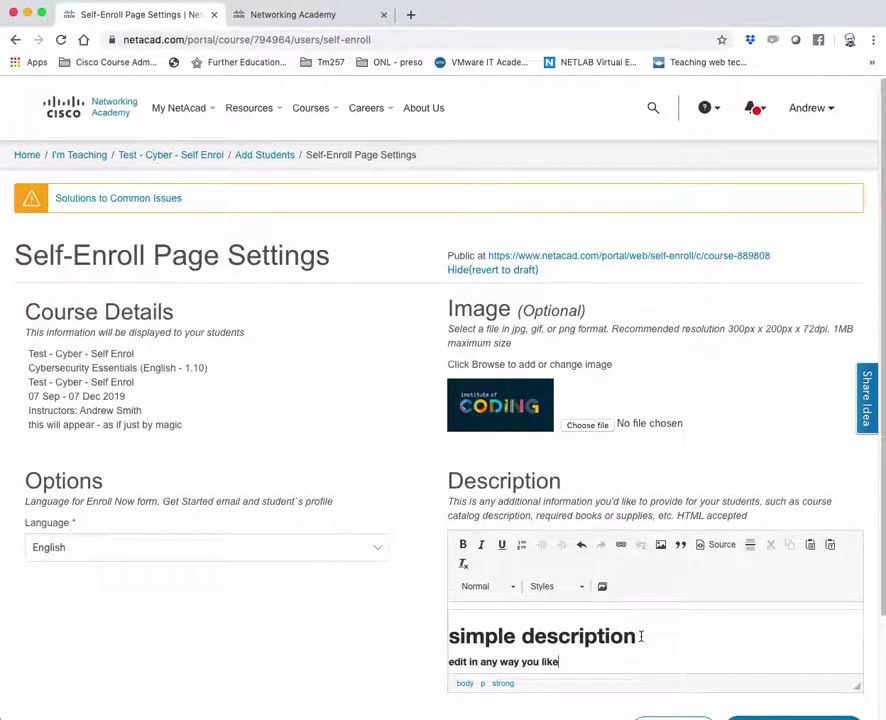
scroll(640, 634, down, 1)
click(783, 660)
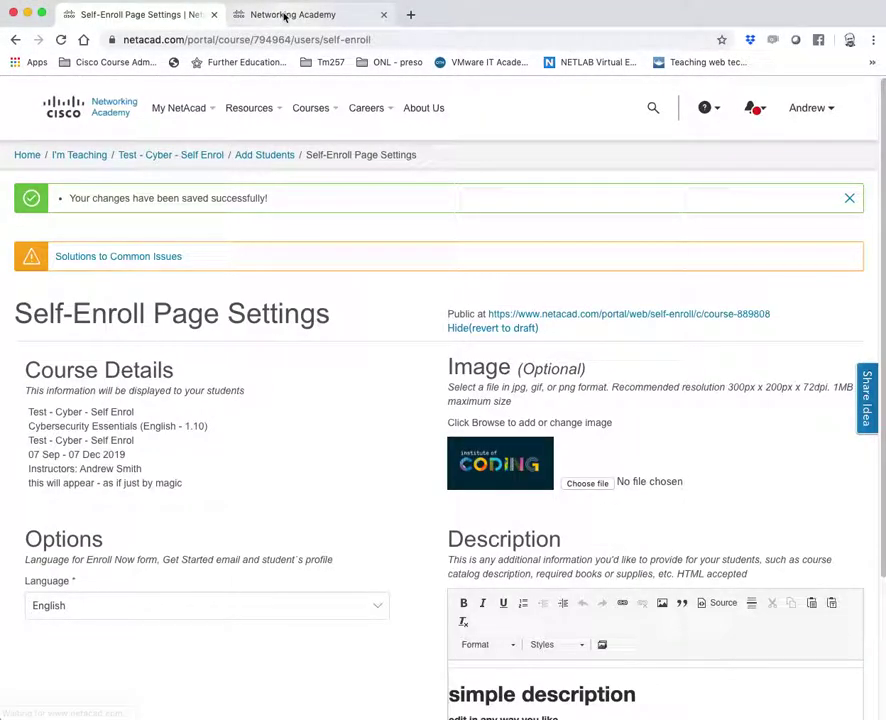
- Reload the public self-enroll page and check the added line under the description
click(280, 15)
click(61, 39)
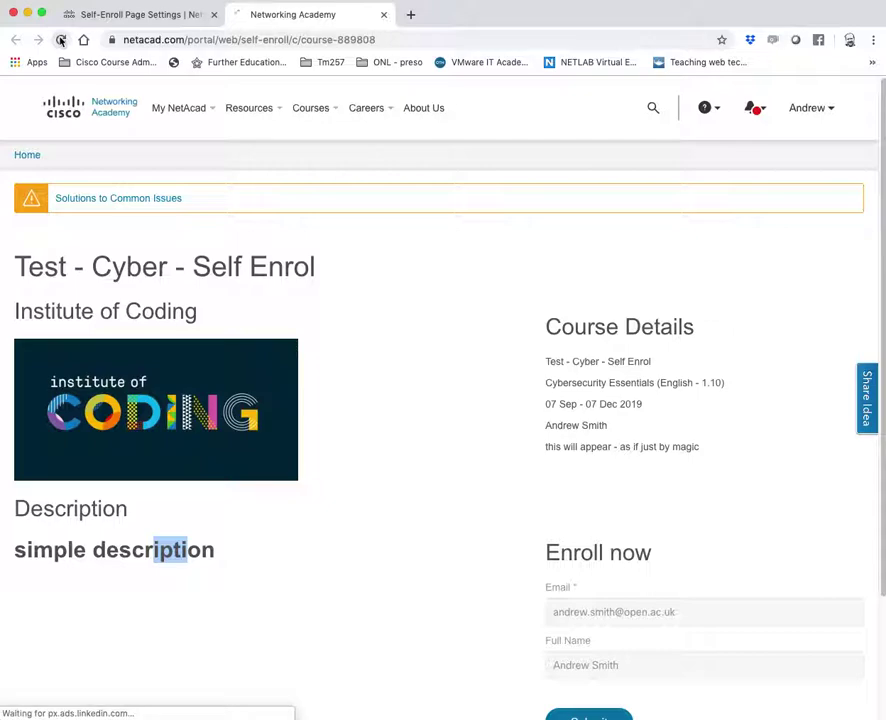
drag(127, 586, 38, 572)
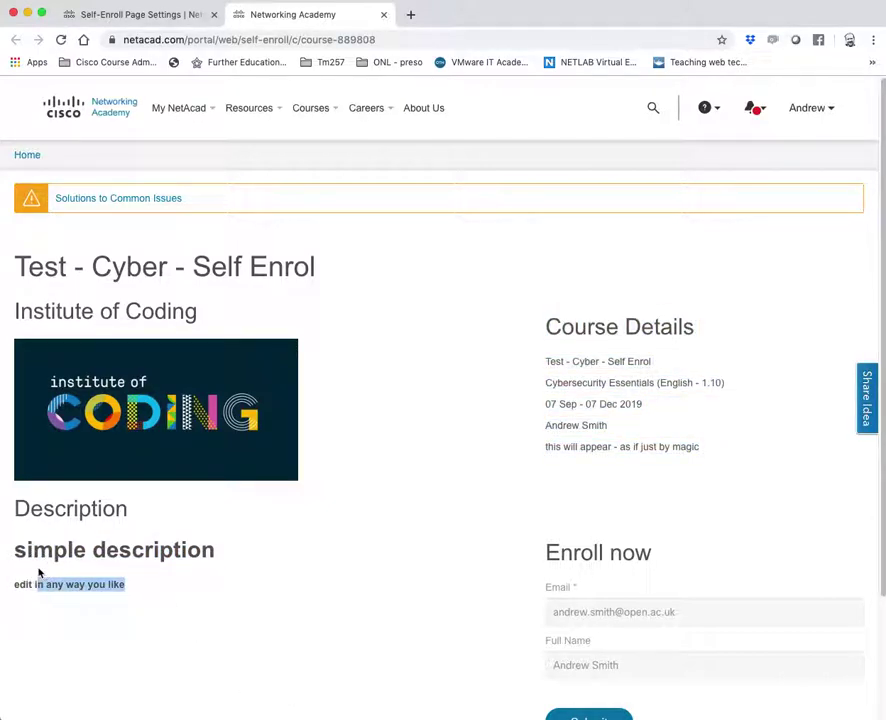